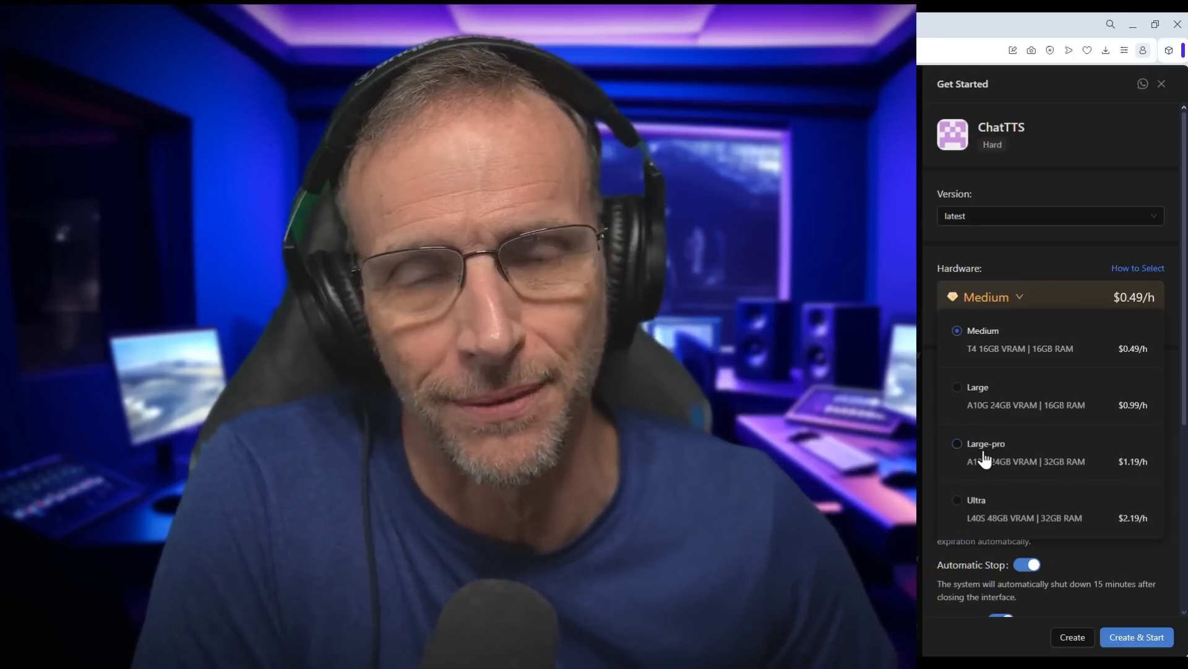
Create and start the ChatTTS machine on Large-pro hardware, and hide the file storage sidebar once it is running
click(985, 459)
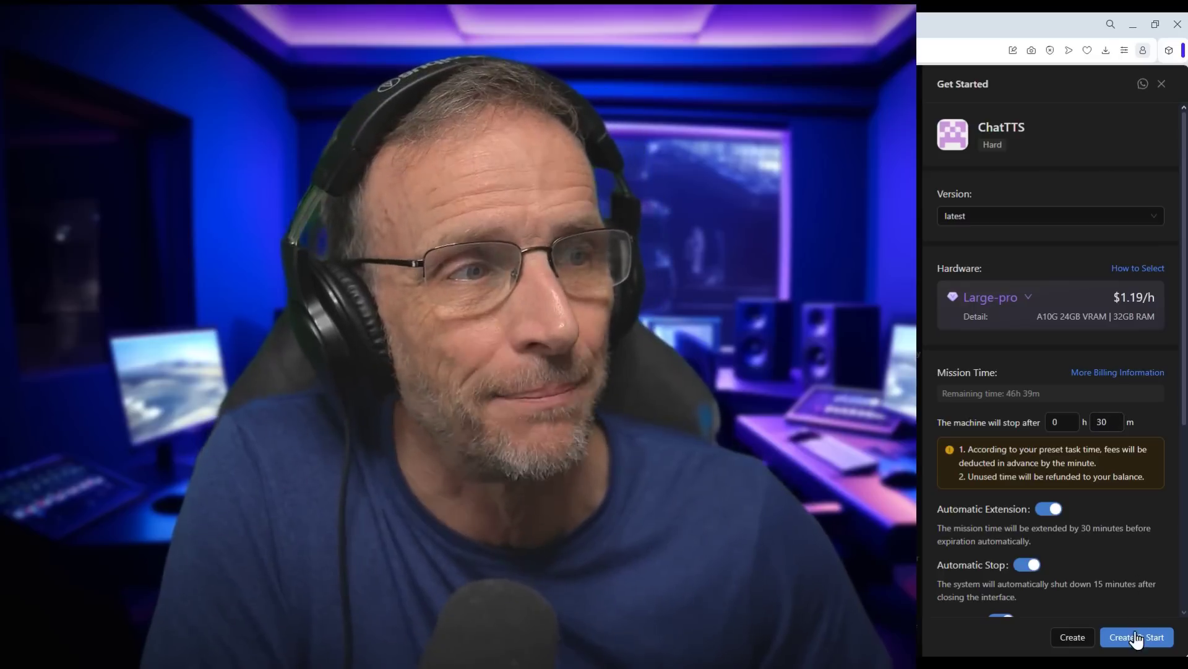
click(1139, 637)
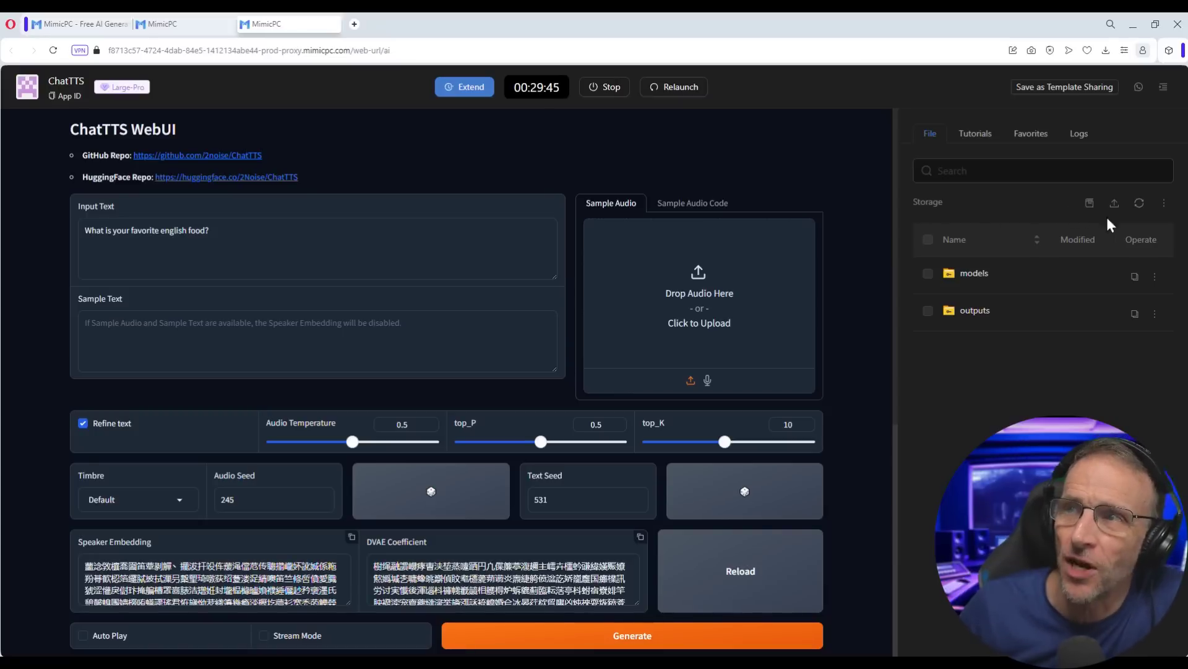
click(1161, 94)
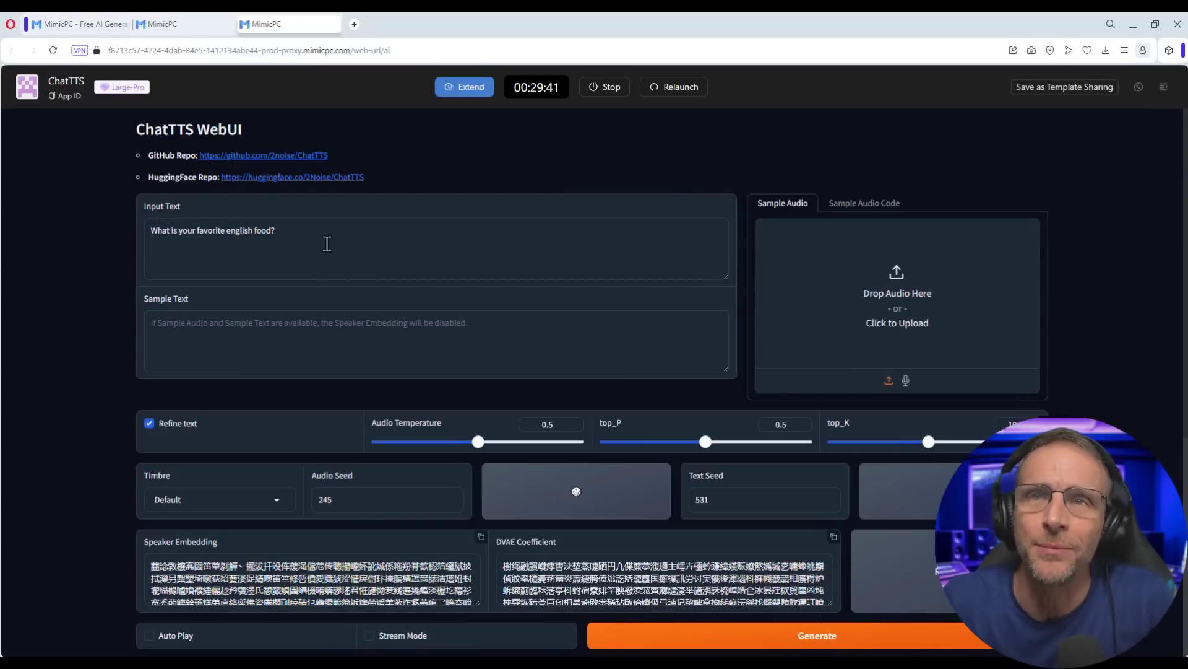
Generate speech from the sample question about favorite English food and play the output audio
scroll(371, 238, down, 1)
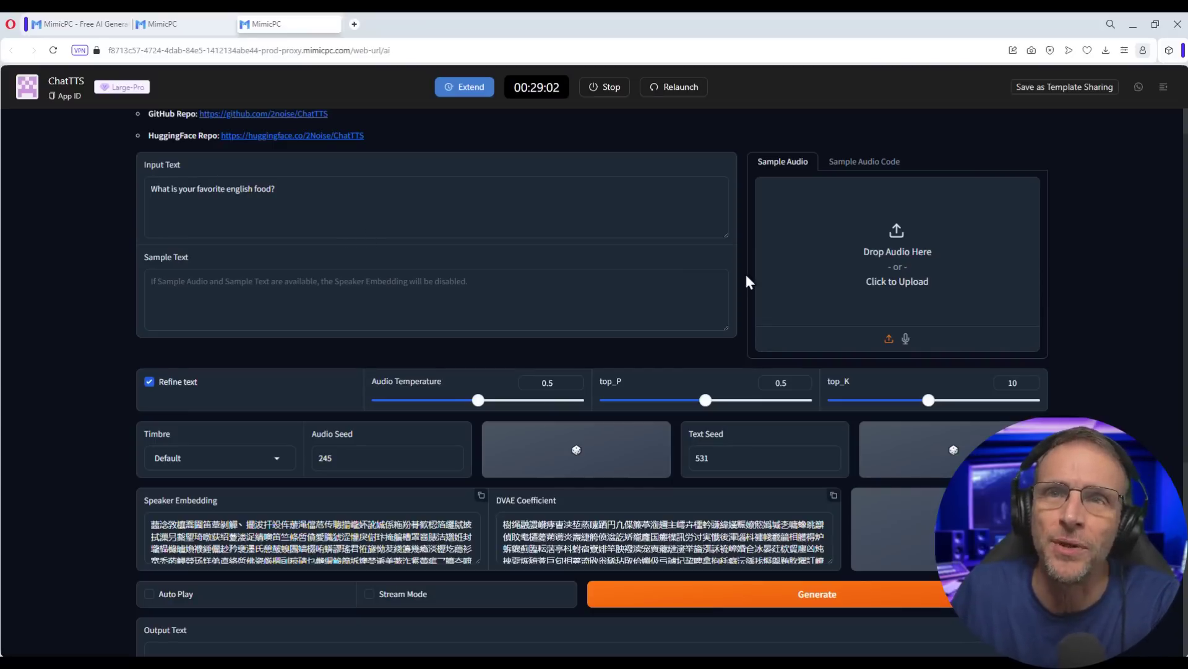
click(762, 599)
scroll(700, 492, down, 4)
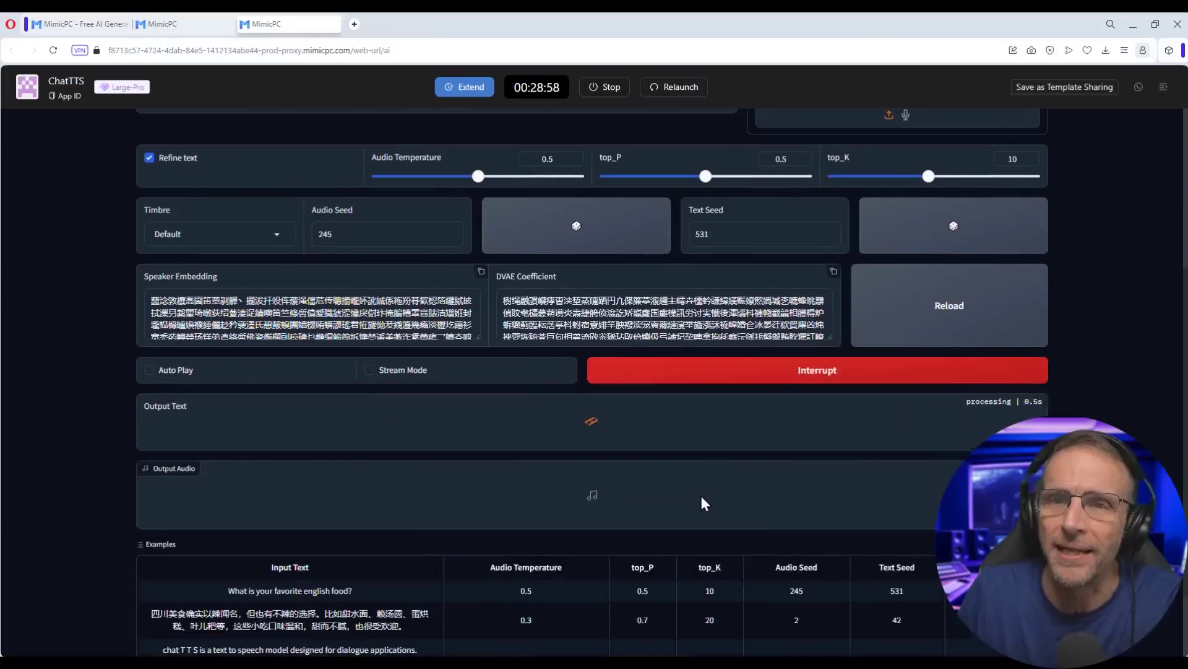
click(591, 549)
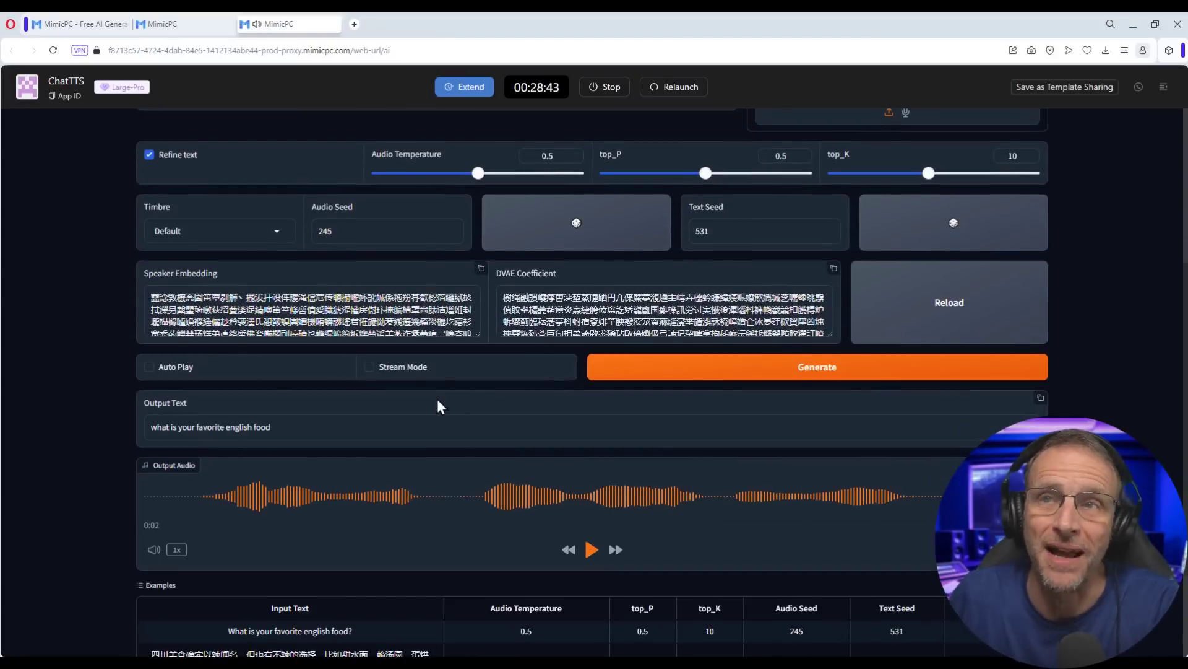
Replace the input text with the message from "If you subscribe now, I will not follow you" through "the biggest bear hug you ever had!"
scroll(437, 399, up, 4)
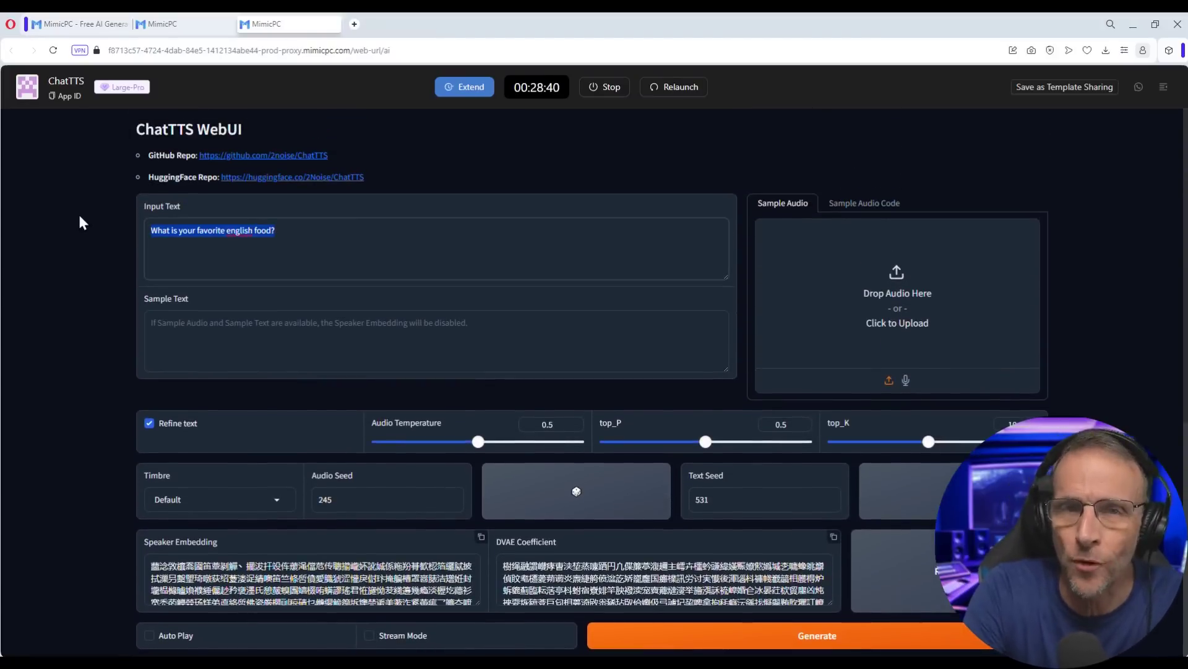
text(If you subscribe n)
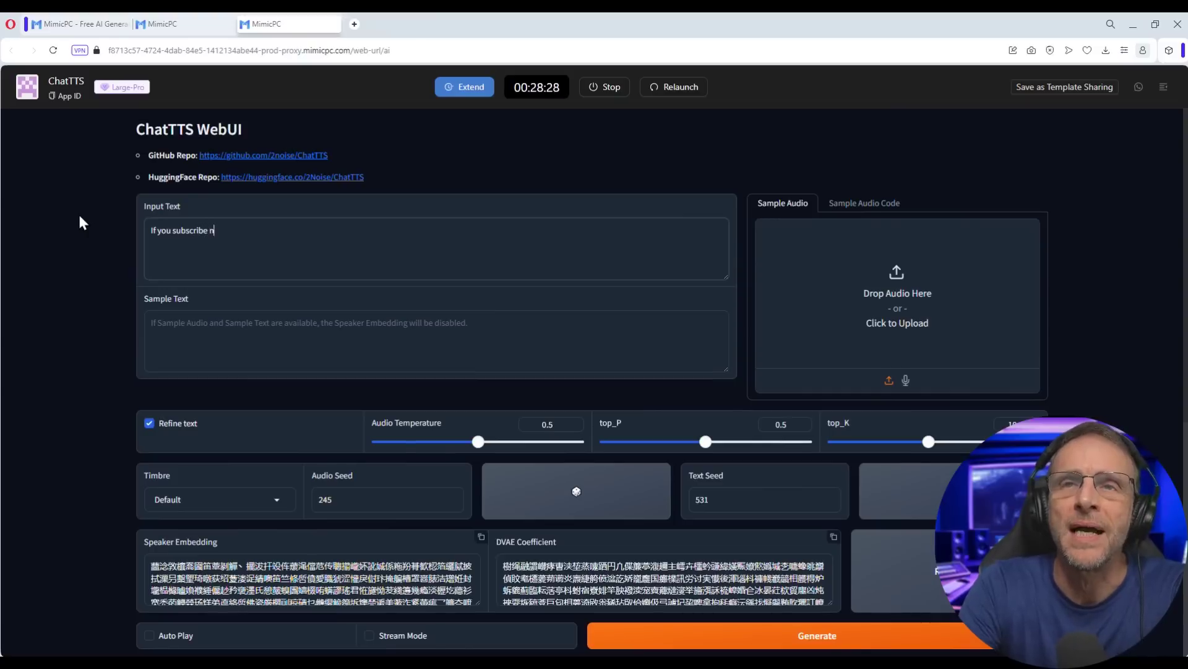
text(ow, I will not fol)
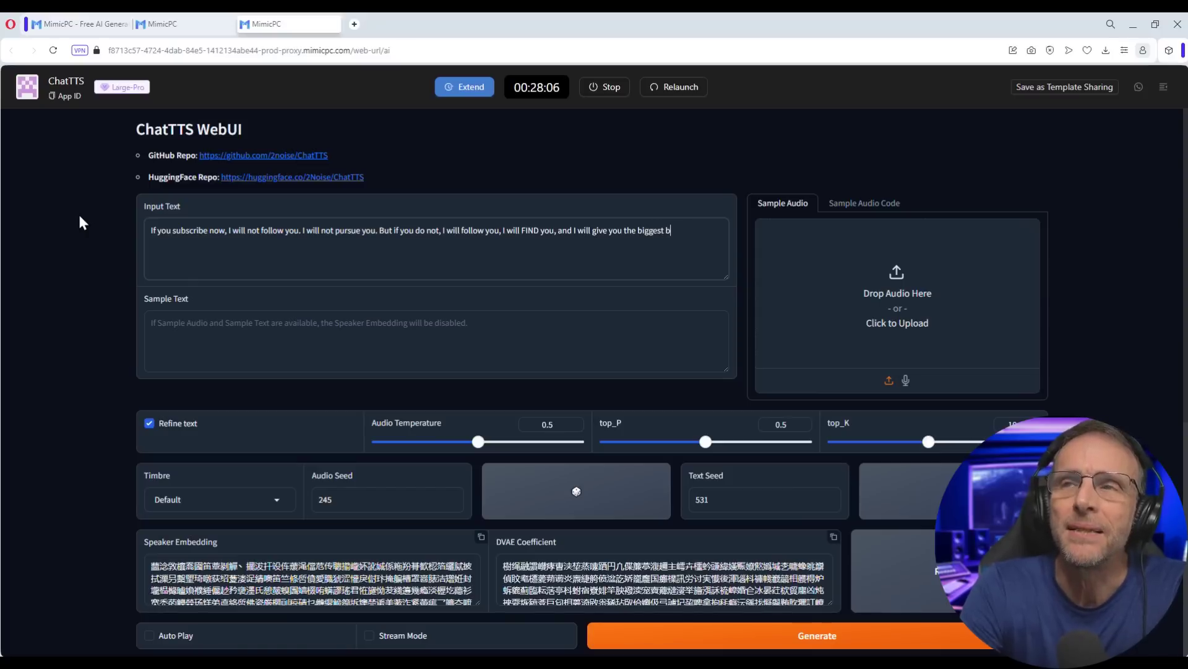
text(you ever had!)
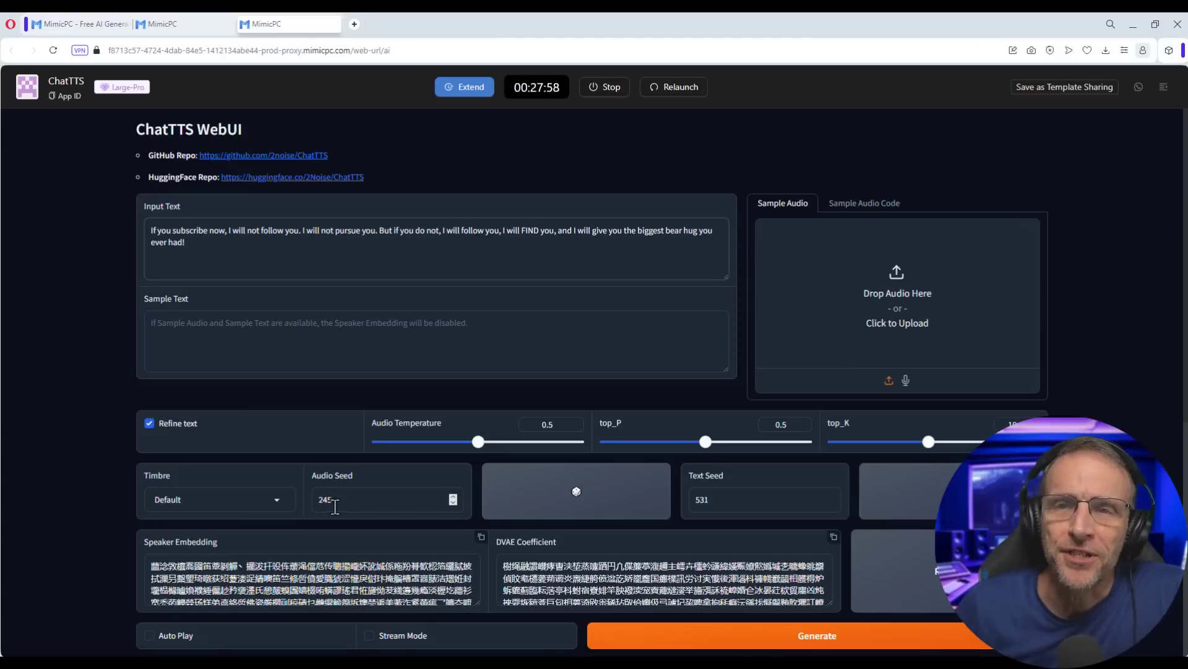
Change the voice timbre from the default to Timbre6
click(276, 499)
scroll(217, 449, down, 1)
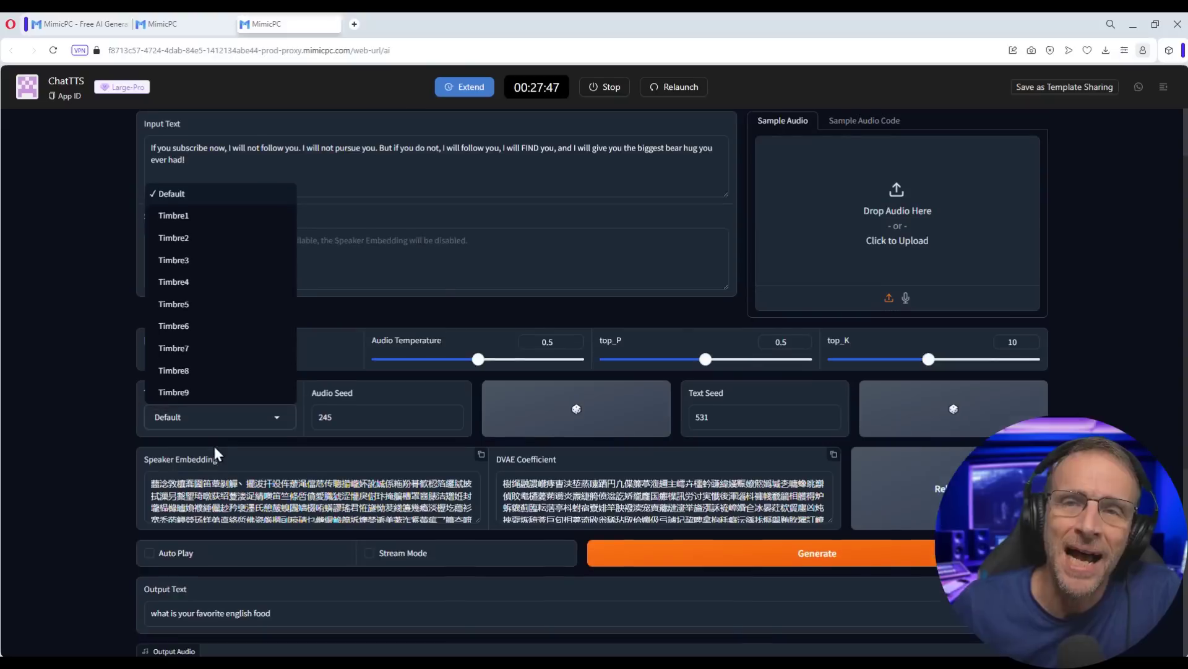
click(188, 370)
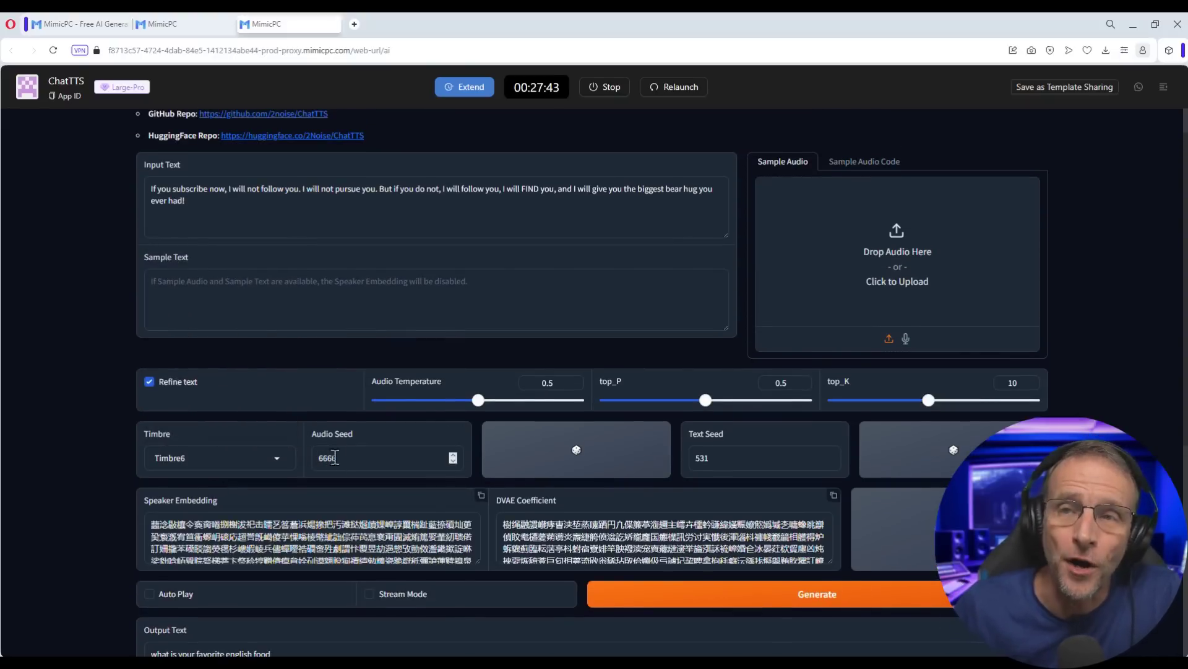
Generate the subscribe message as speech with the Timbre6 voice and play the output audio
scroll(714, 520, down, 1)
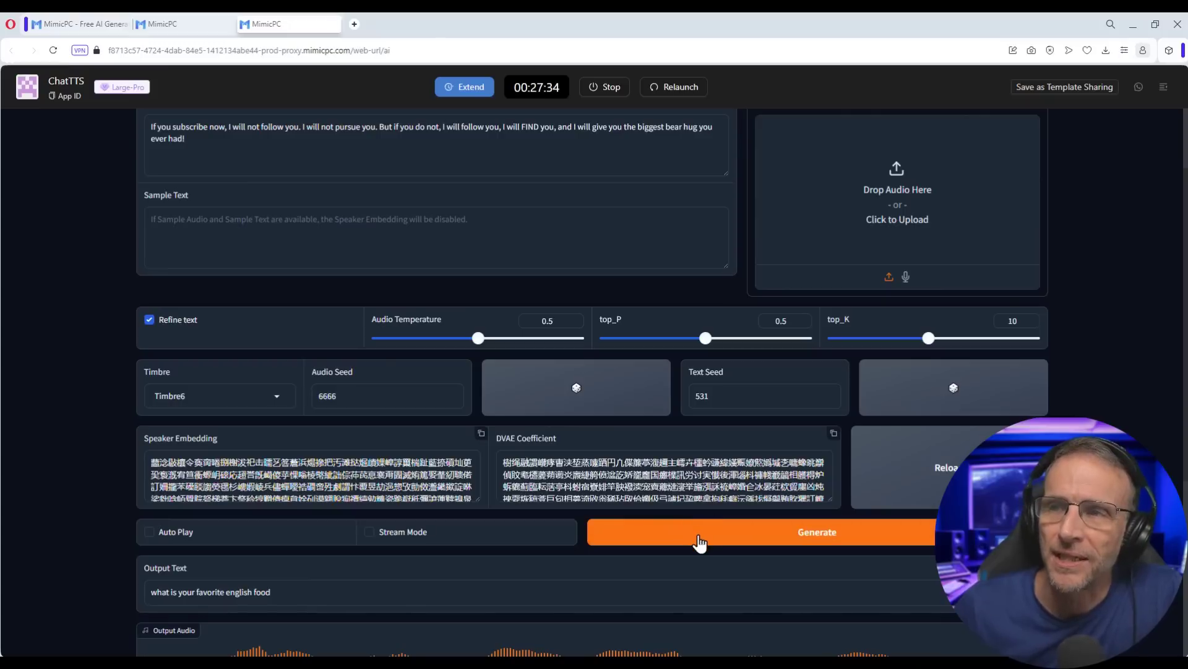
click(700, 536)
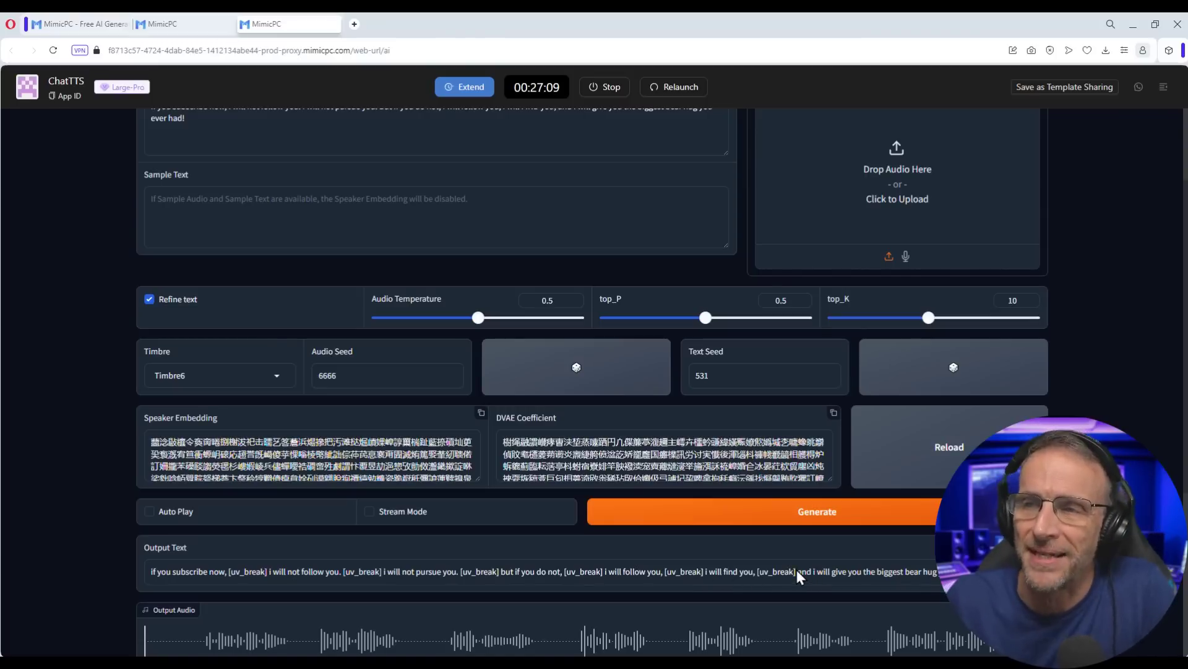
scroll(300, 616, down, 1)
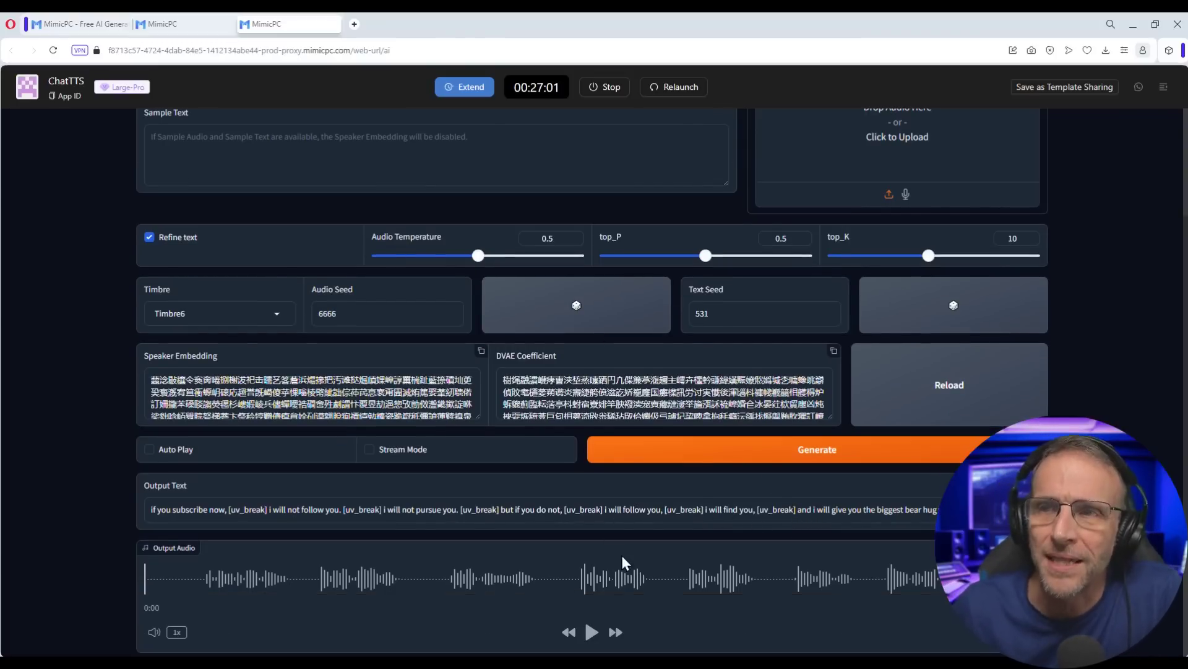
click(592, 631)
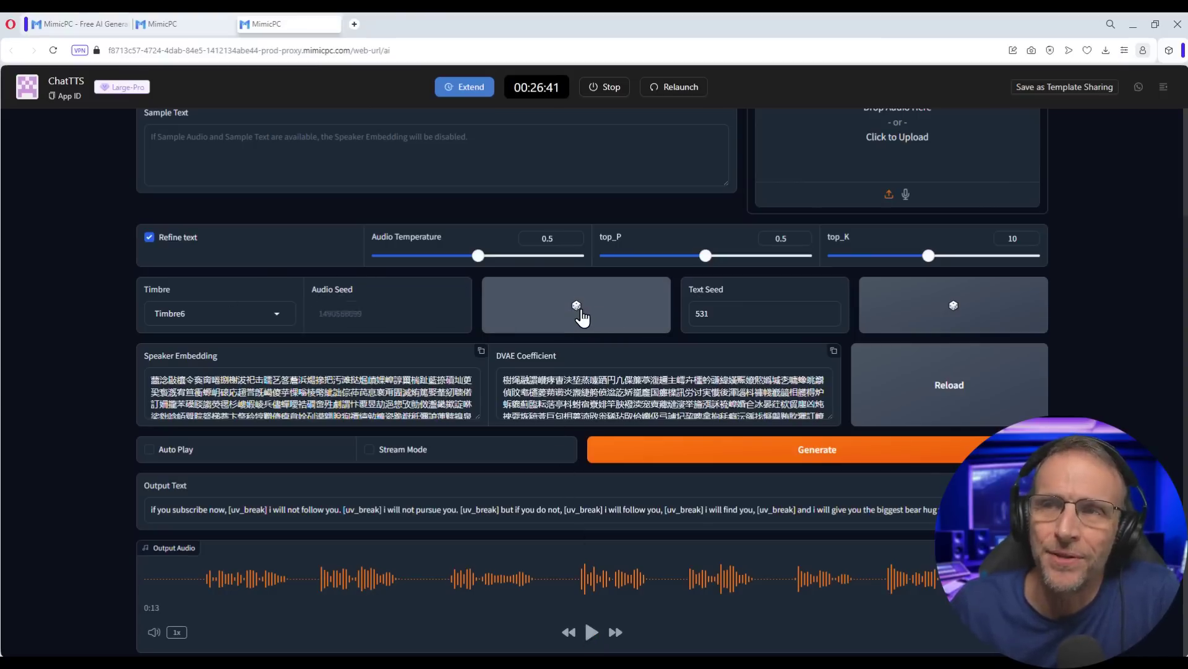
Randomize the audio seed, then regenerate the subscribe message and play the output audio
click(658, 453)
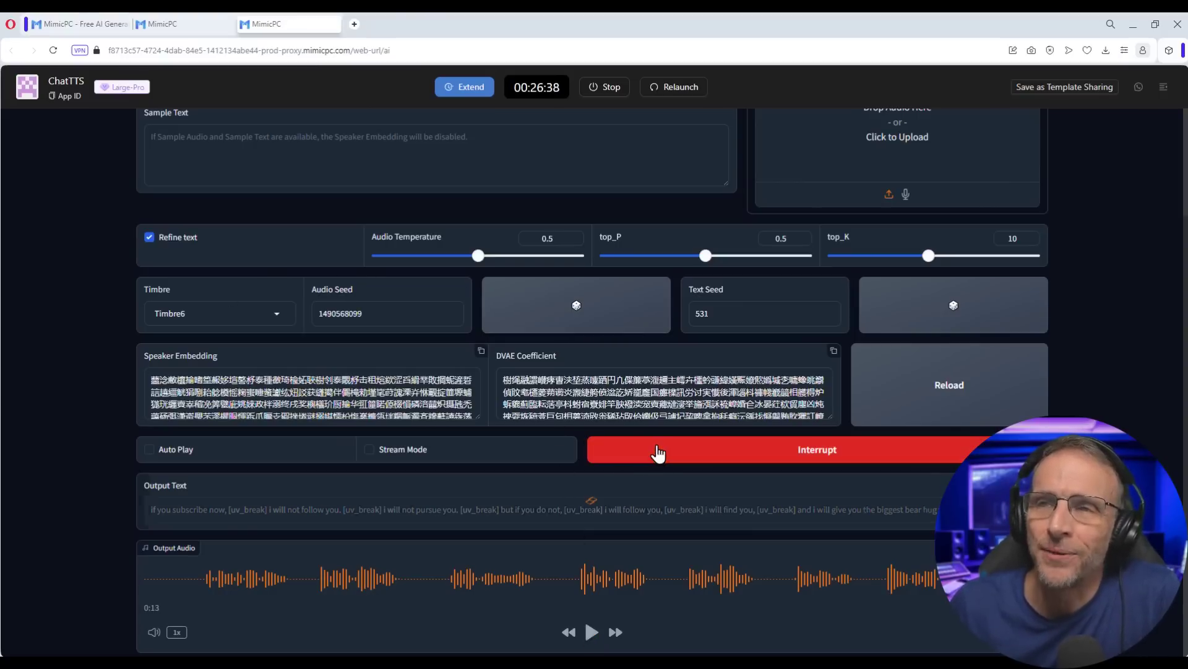
scroll(165, 428, down, 2)
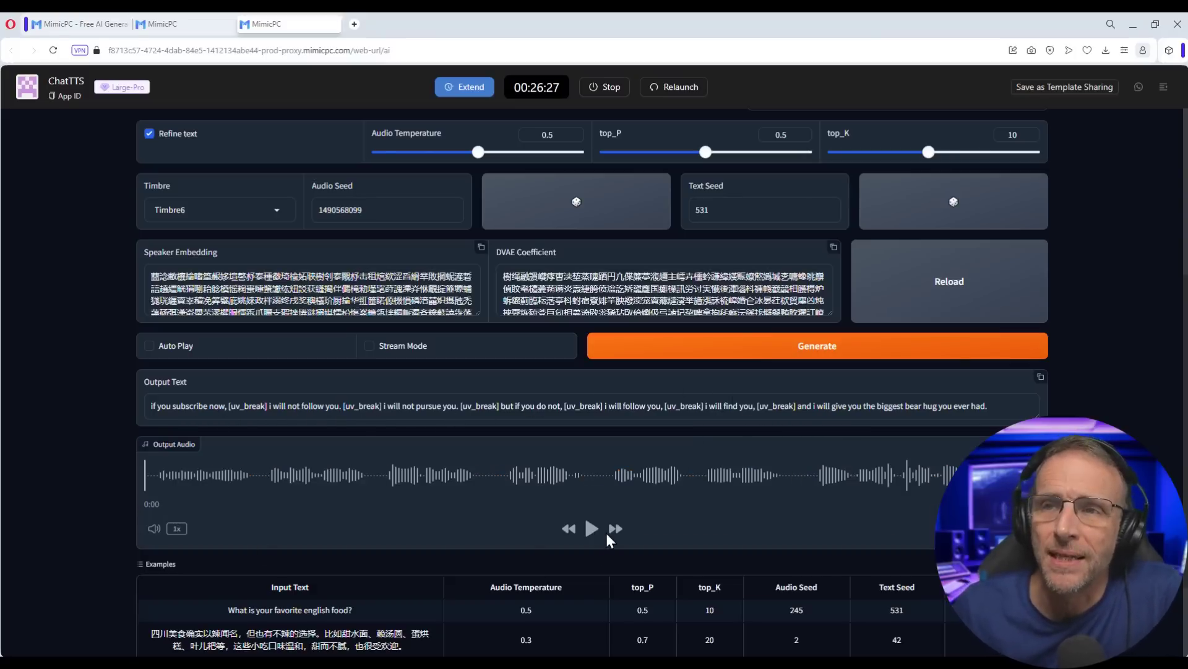
click(591, 532)
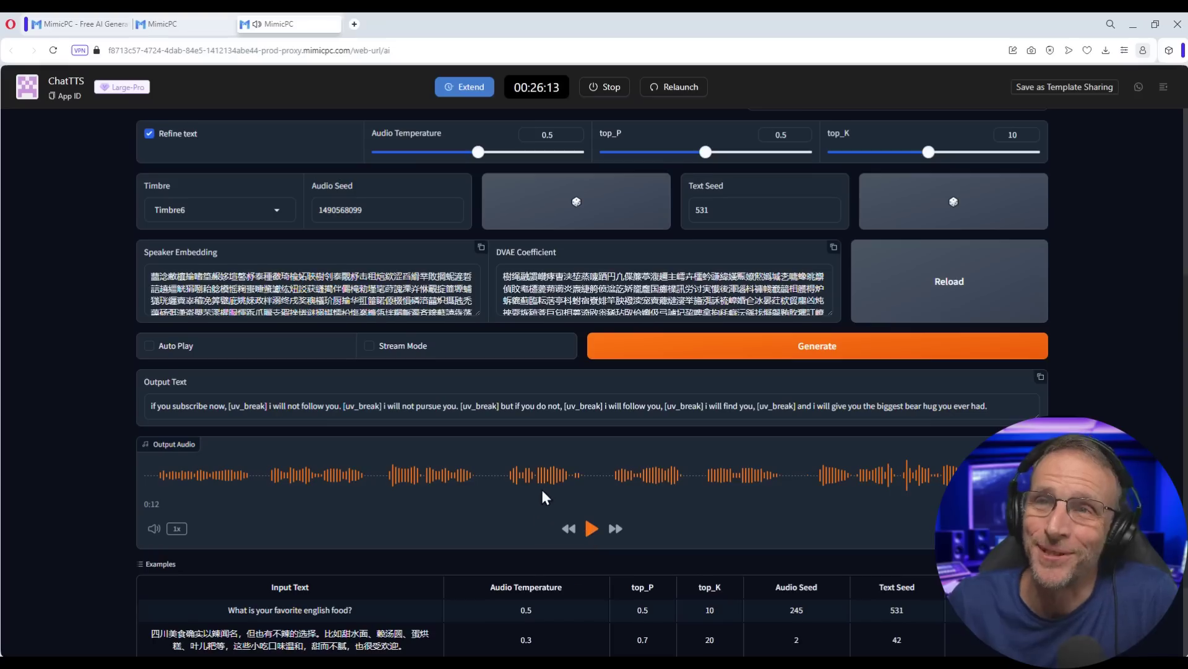
Raise the Audio Temperature to 1, regenerate the speech and listen to the output audio
scroll(541, 488, up, 3)
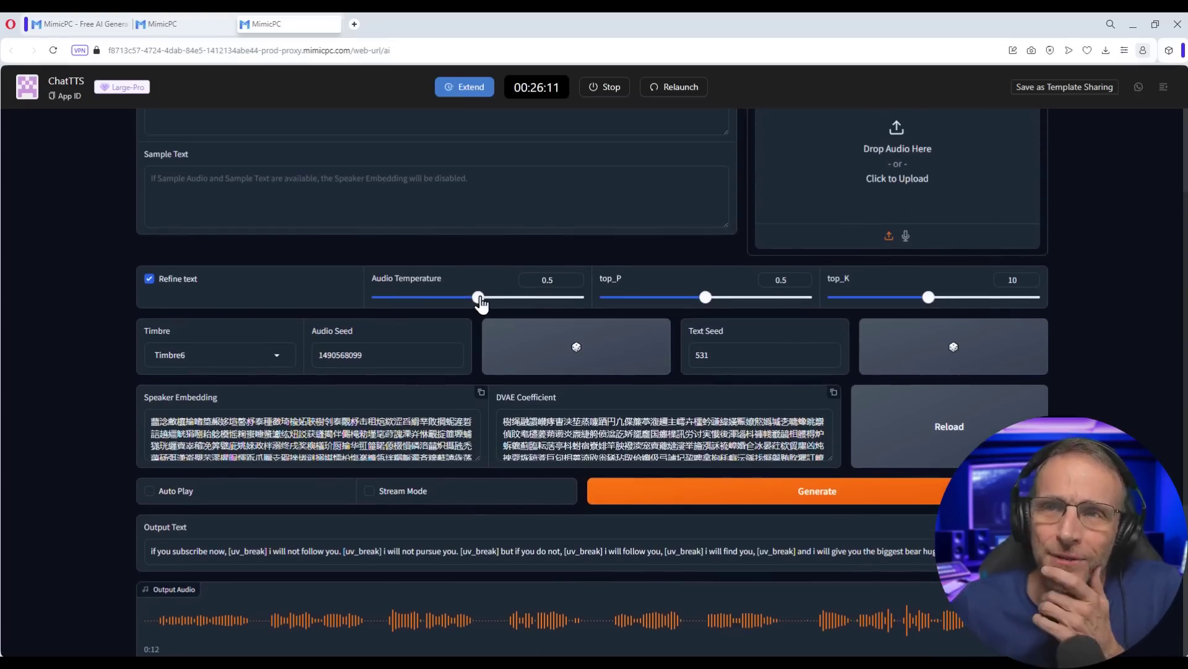
drag(481, 302, 583, 305)
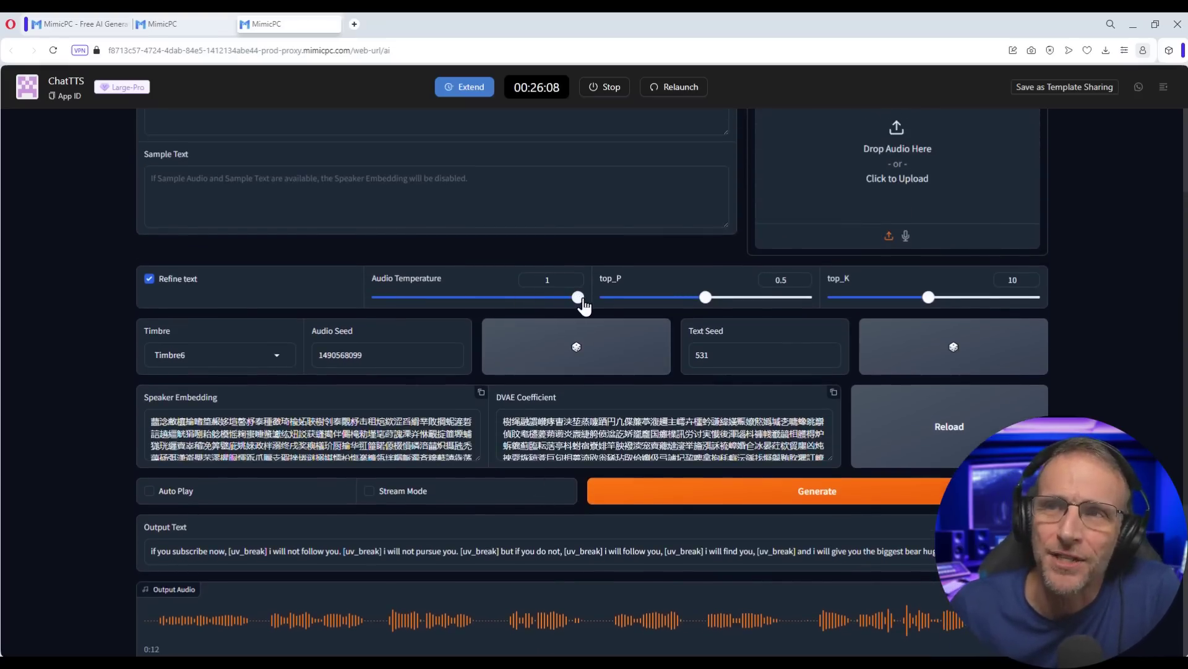
click(692, 495)
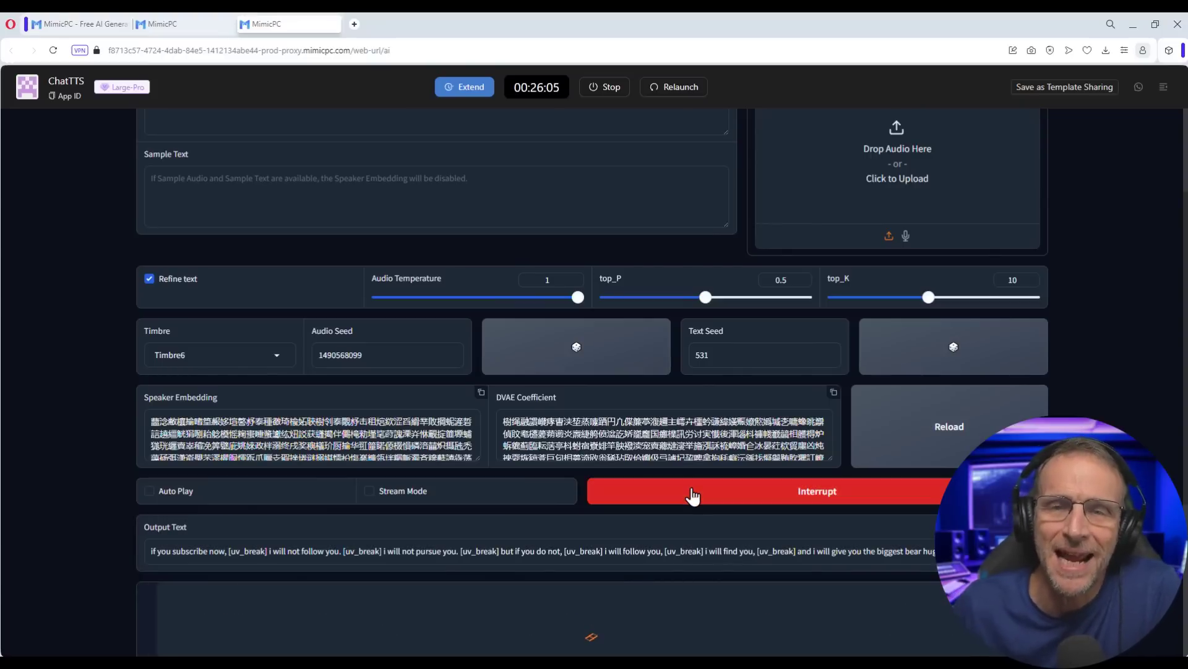
scroll(489, 532, down, 3)
click(592, 530)
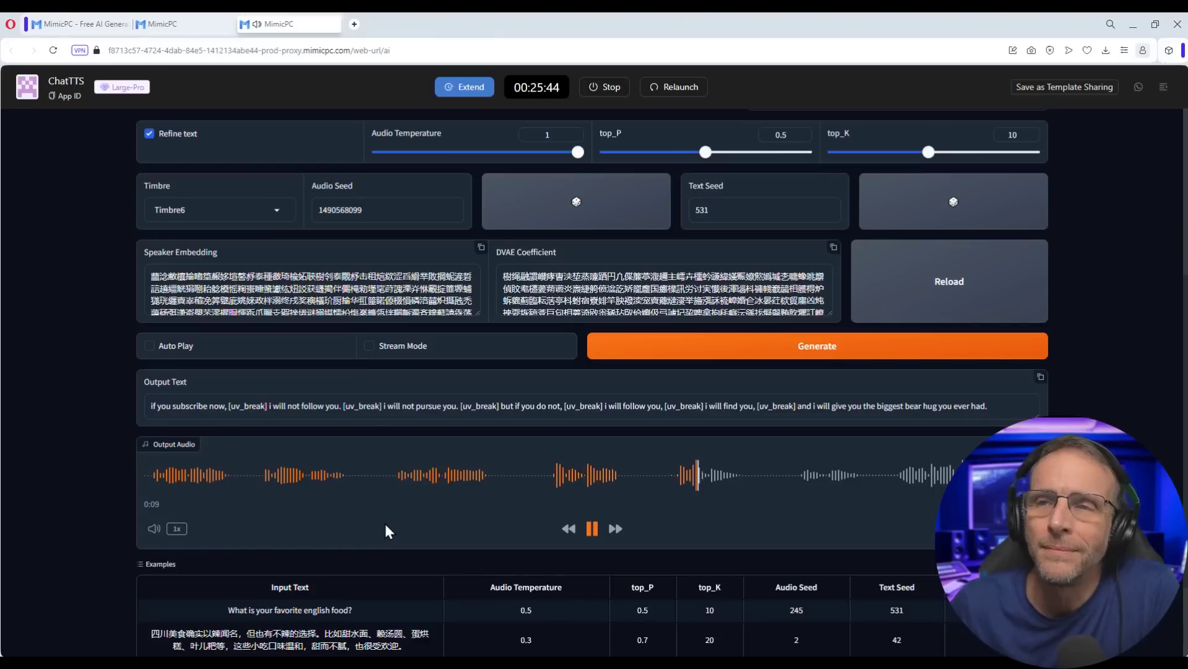
click(591, 536)
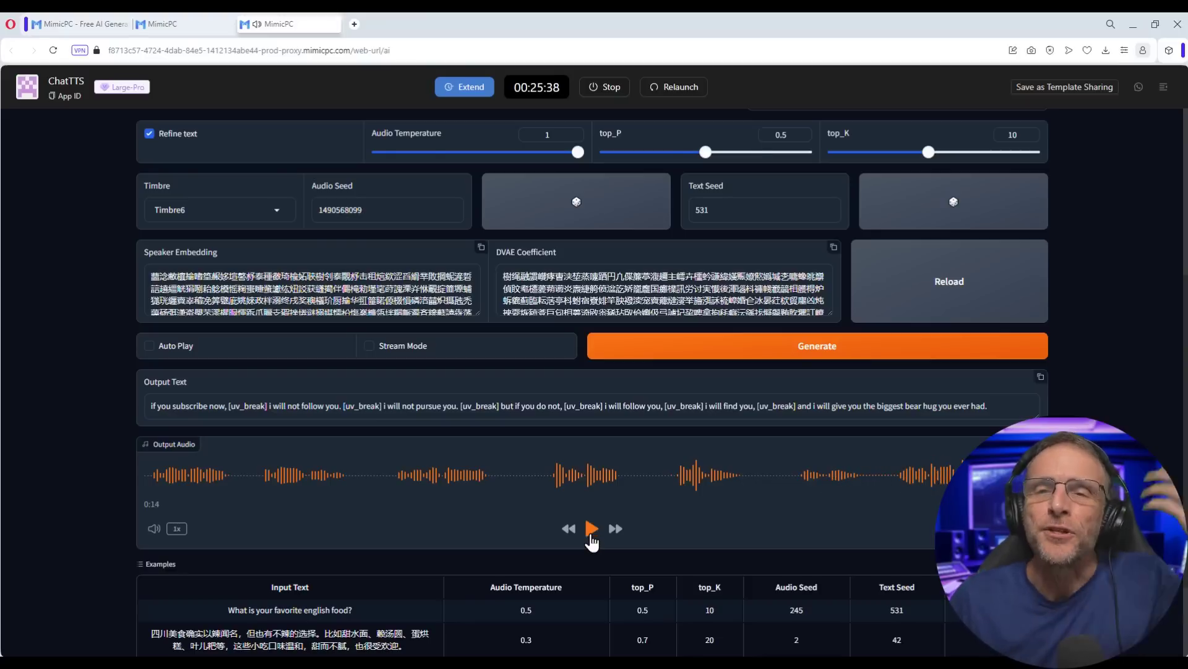
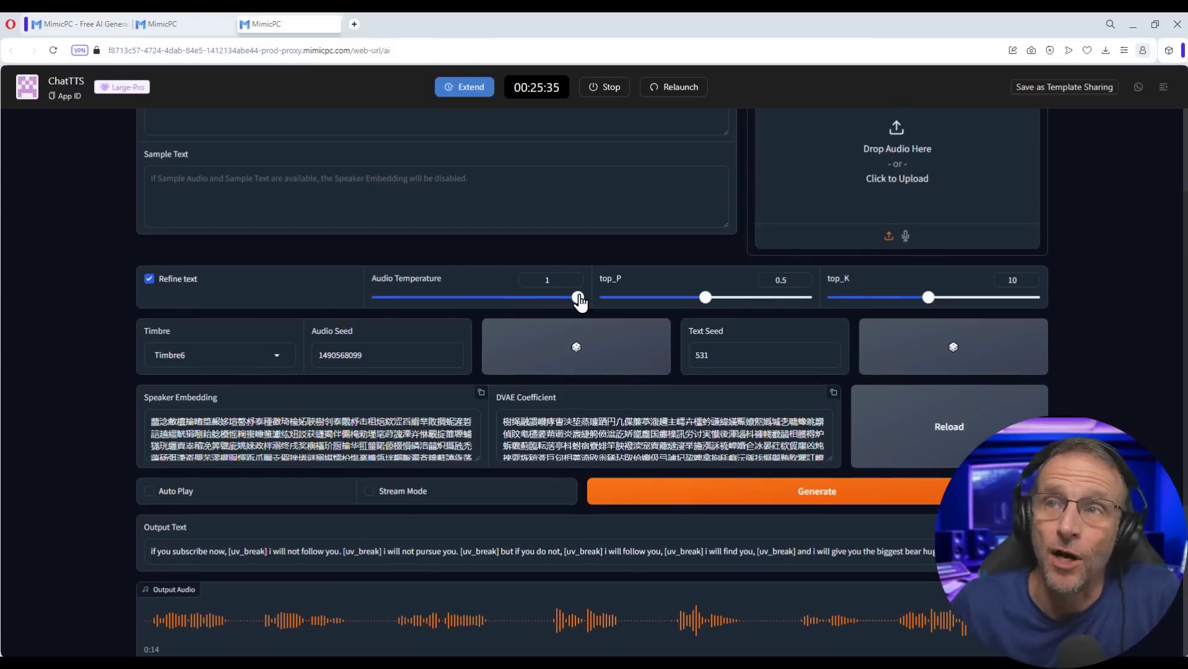
Lower the Audio Temperature to about 0.018, regenerate the speech and listen to the output audio
click(771, 495)
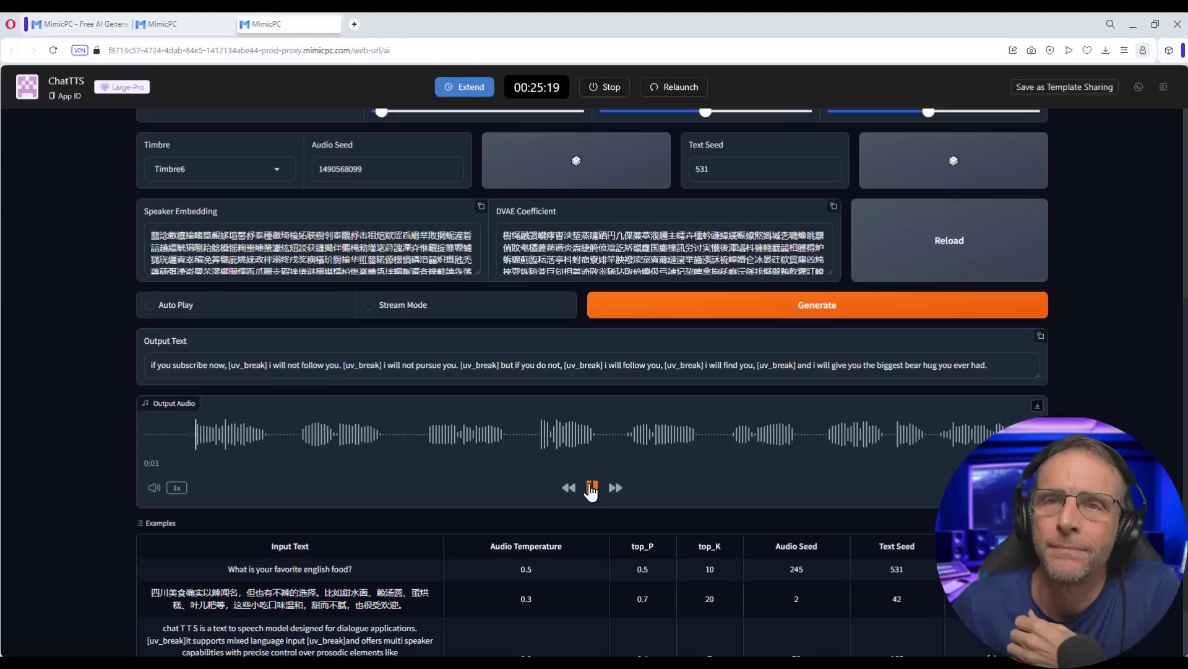
click(592, 487)
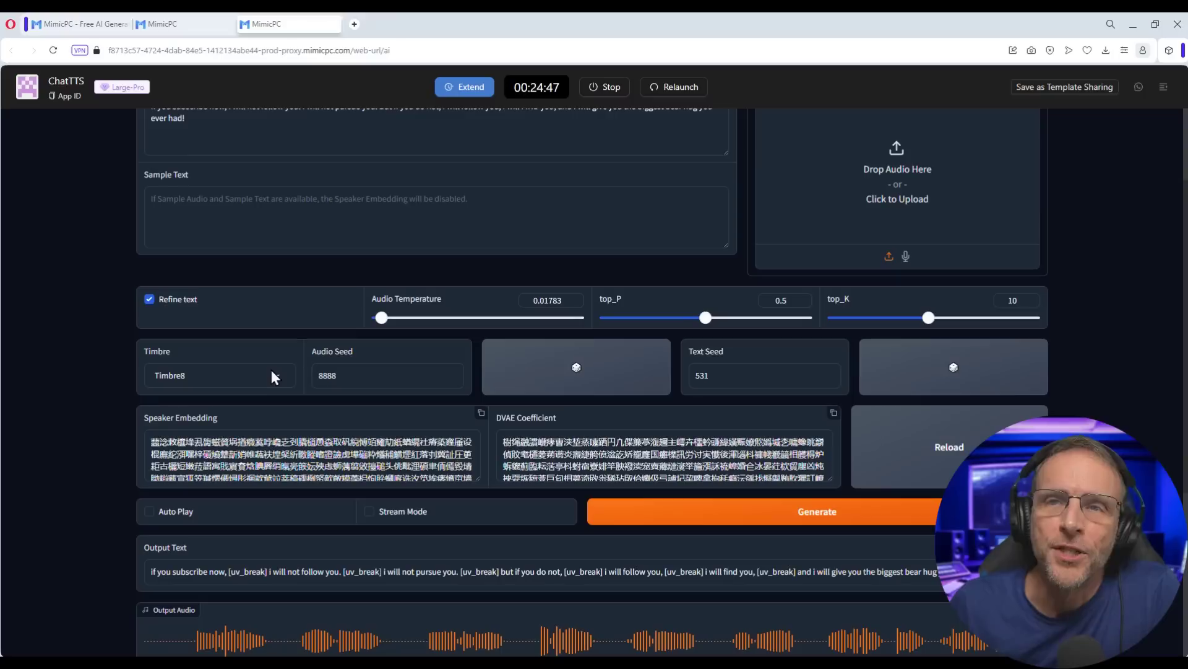
Set the timbre to Timbre8 and the Audio Temperature to about 0.51
click(271, 379)
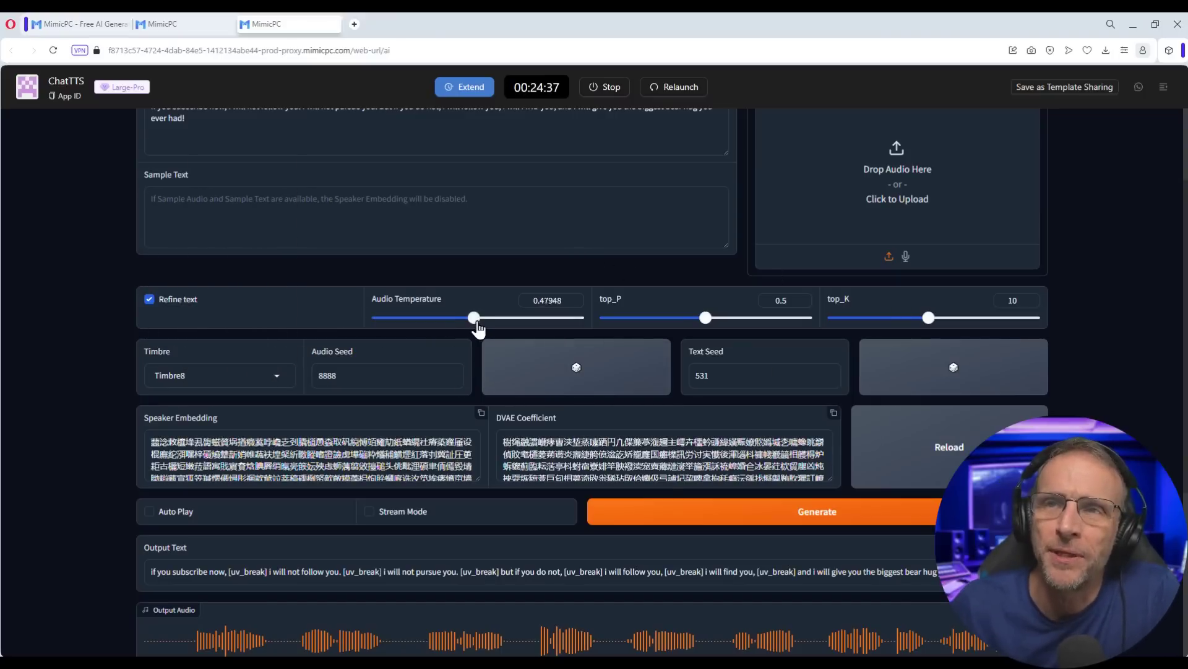
drag(475, 318, 480, 317)
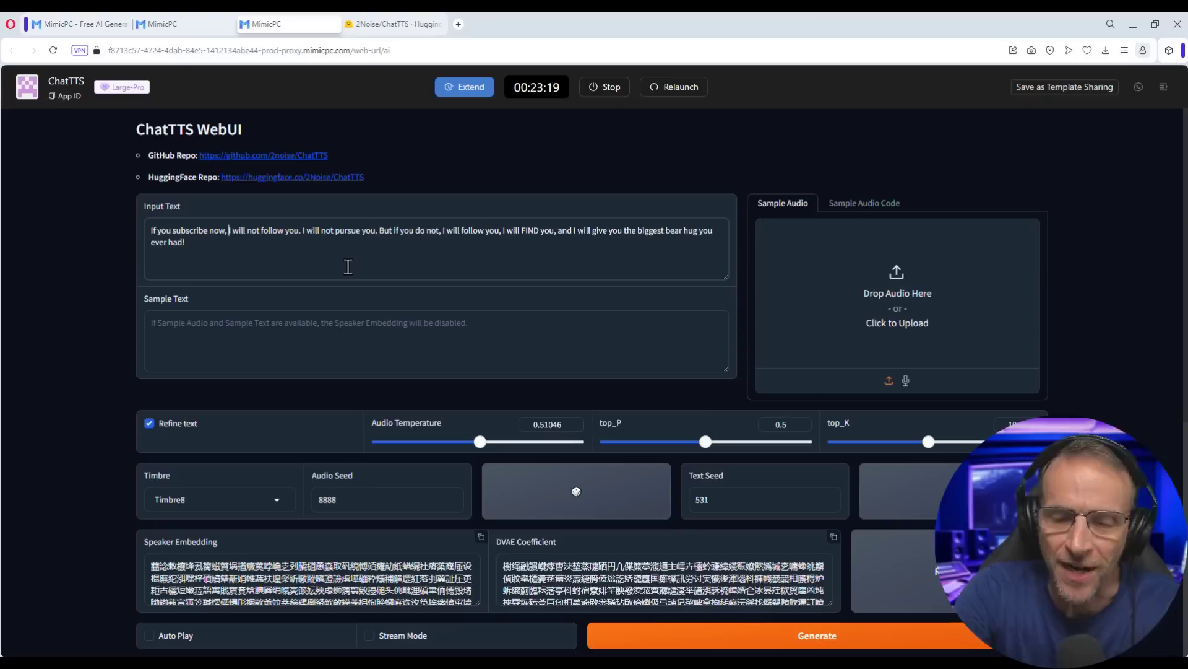
Insert the tag [laugh] into the input text right after "If you subscribe now,"
text([)
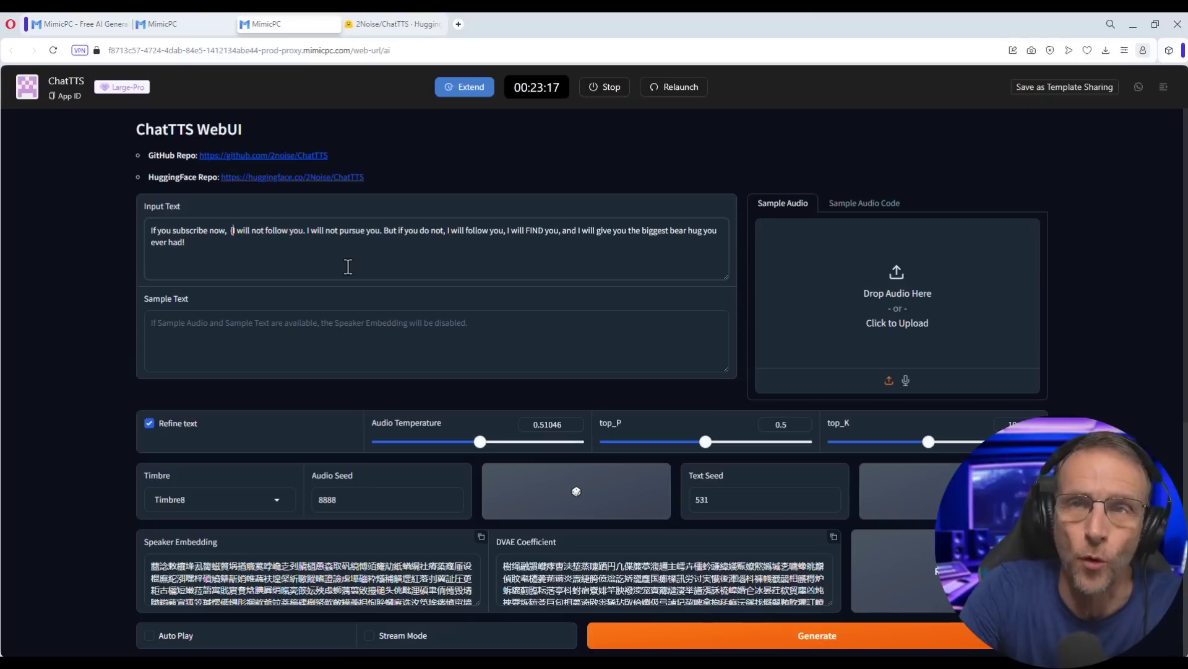
key(BackSpace)
text([laugh])
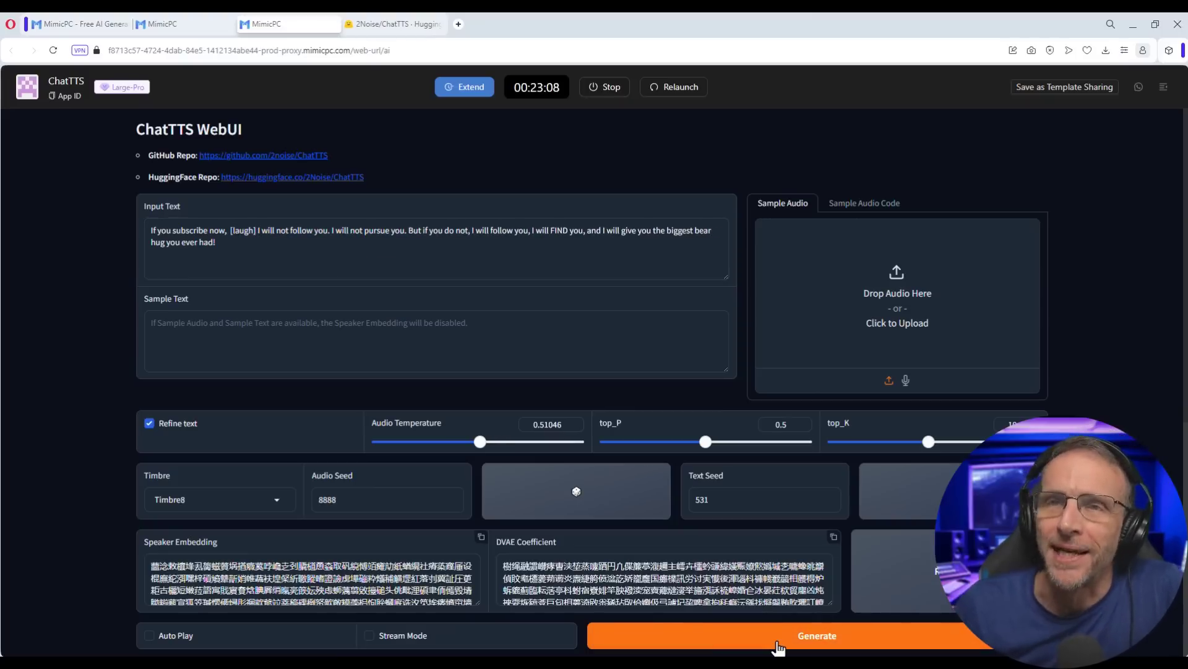
Generate the speech from the text containing the laugh tag, then play the output audio and pause it partway
click(779, 647)
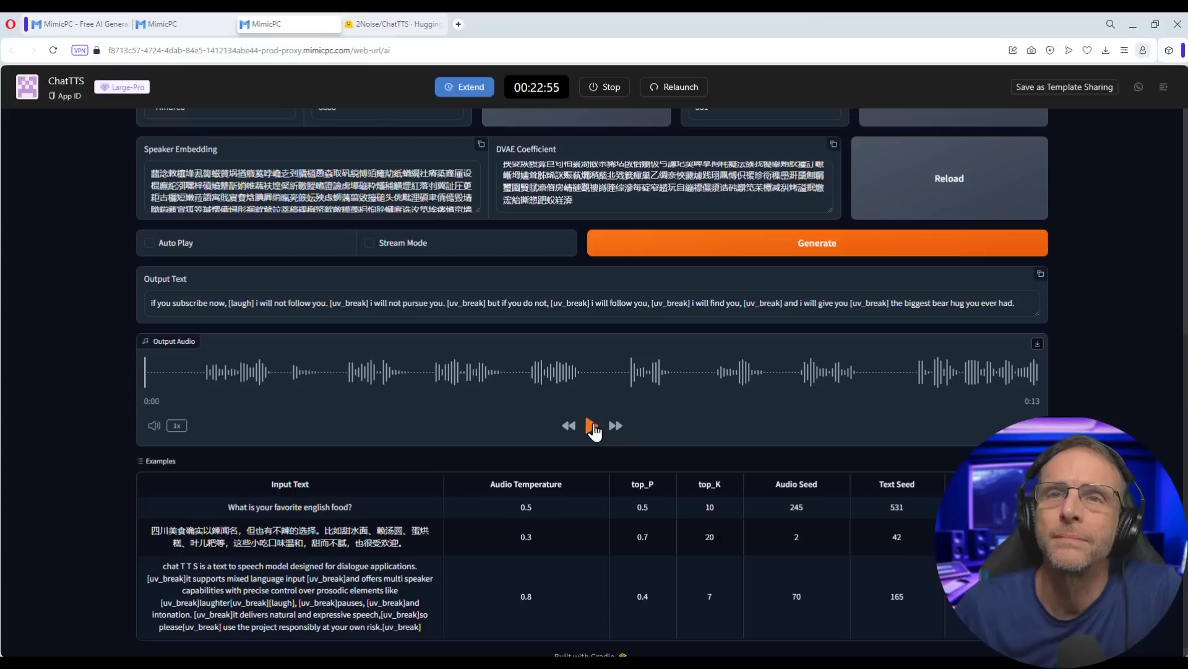
click(593, 424)
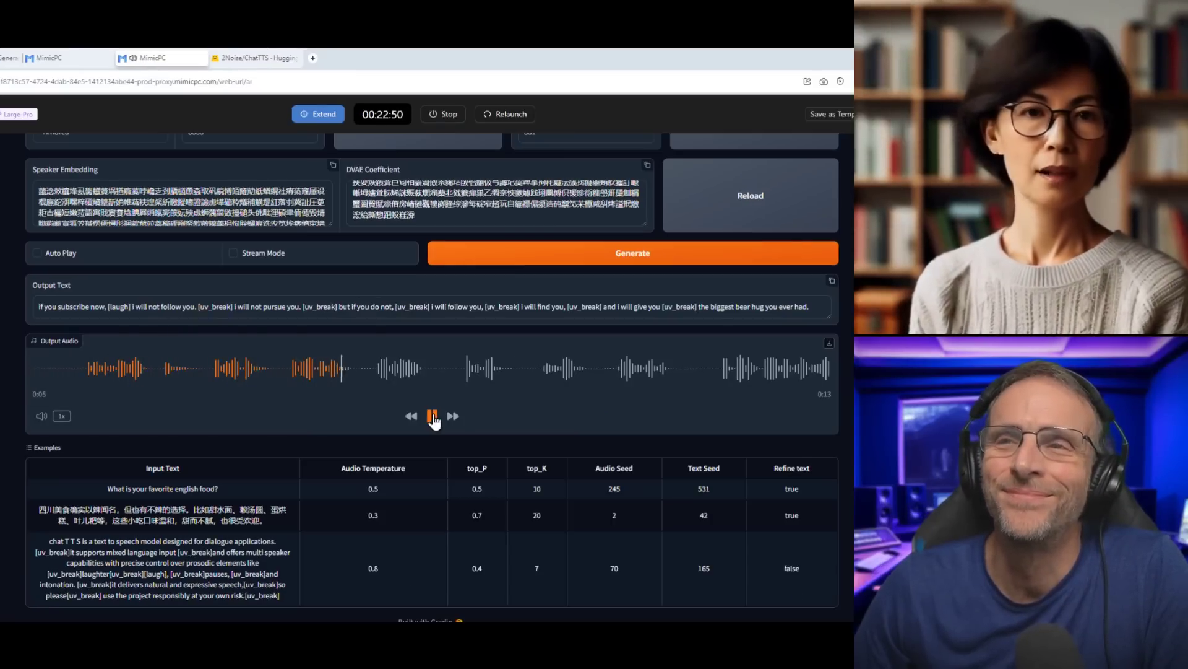
click(432, 416)
scroll(503, 272, up, 2)
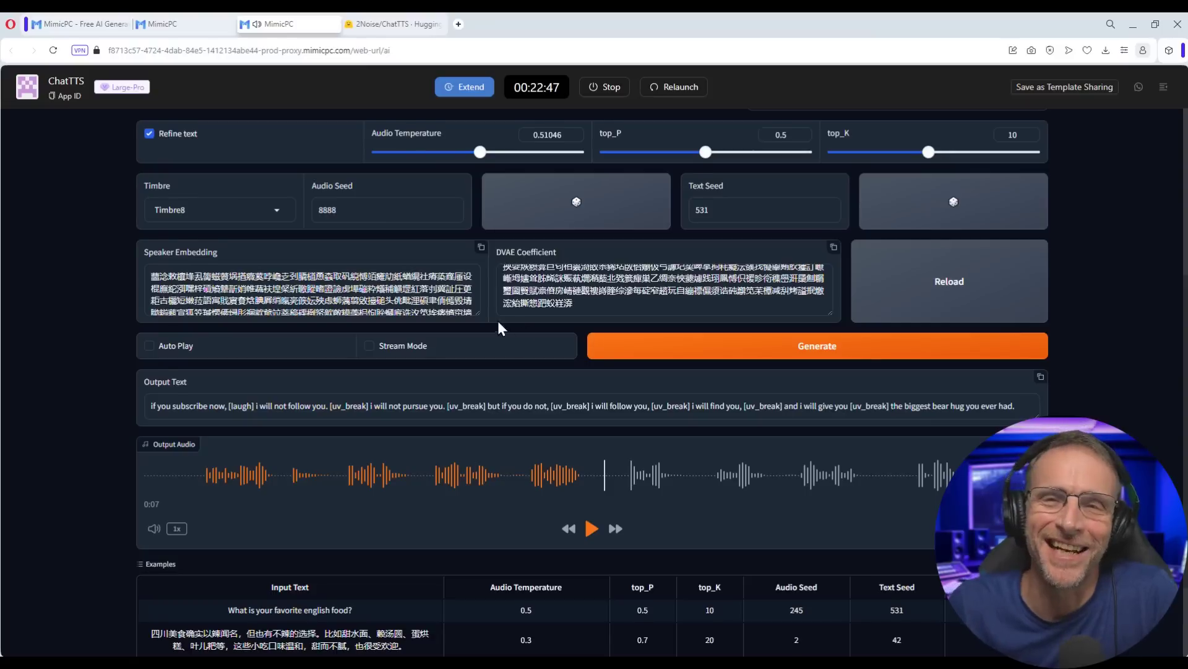
scroll(483, 334, up, 3)
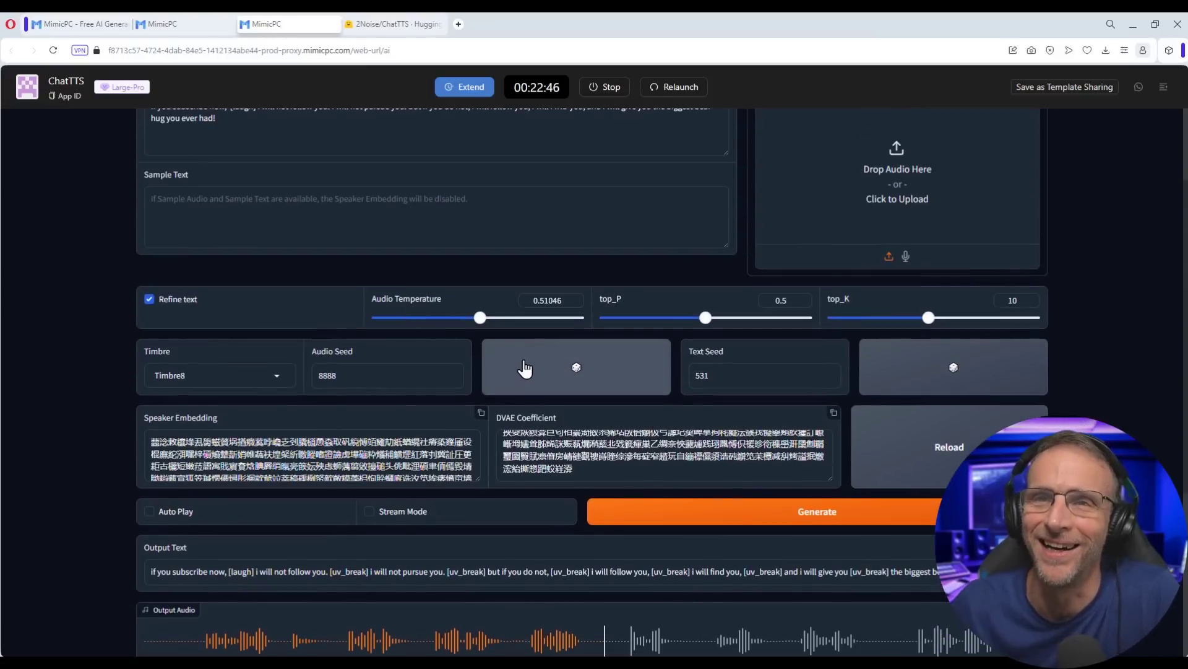
Randomize the audio seed and the text seed, then regenerate the speech and play the output audio
click(557, 374)
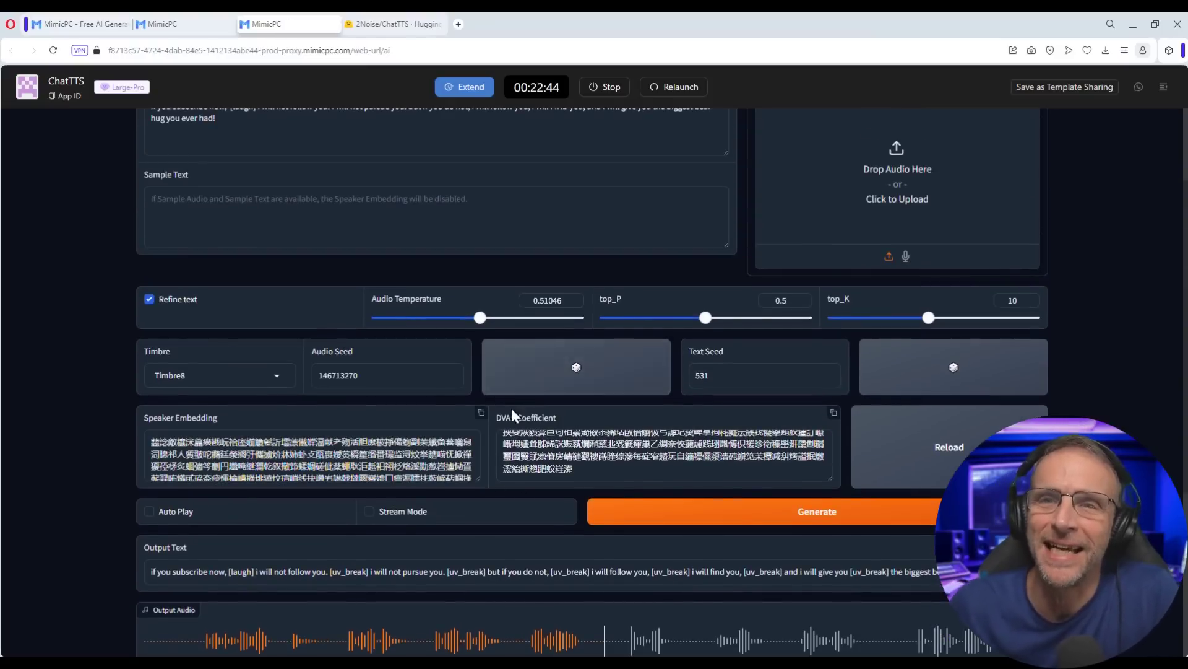
scroll(272, 501, down, 3)
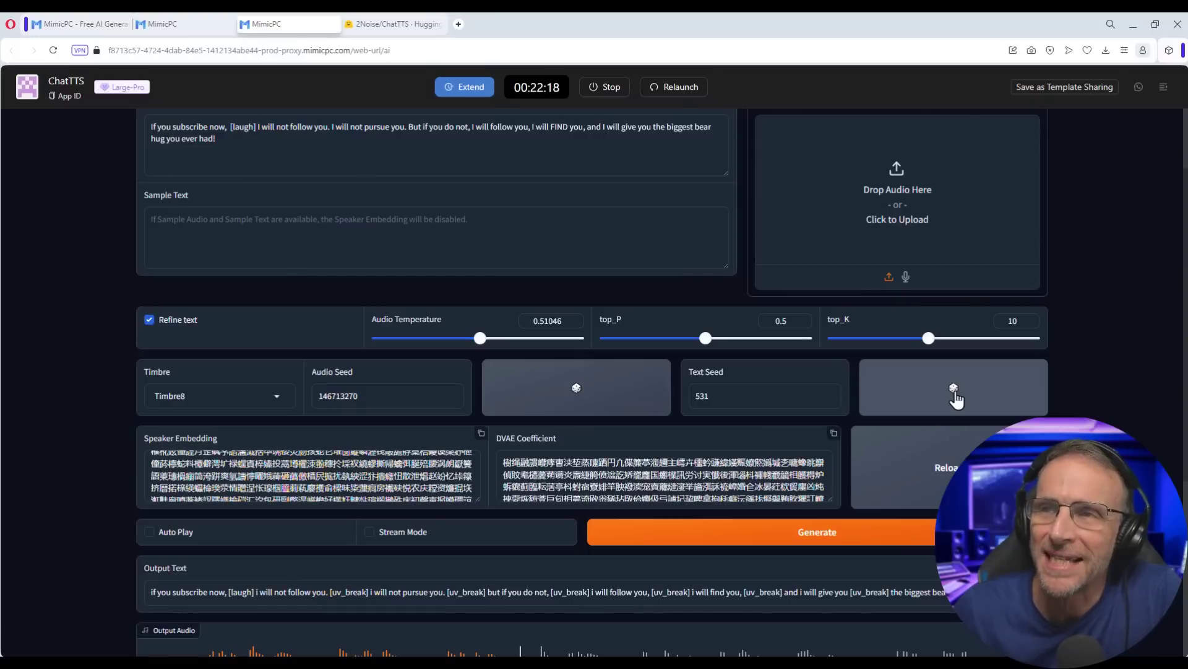
click(953, 389)
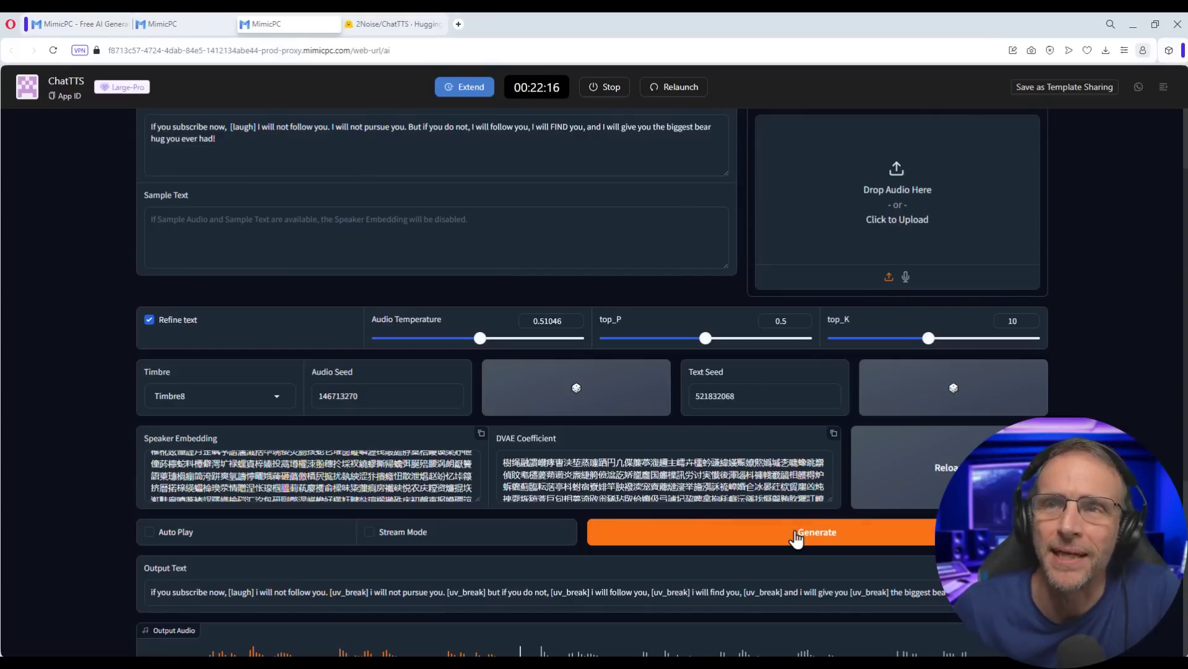
click(566, 390)
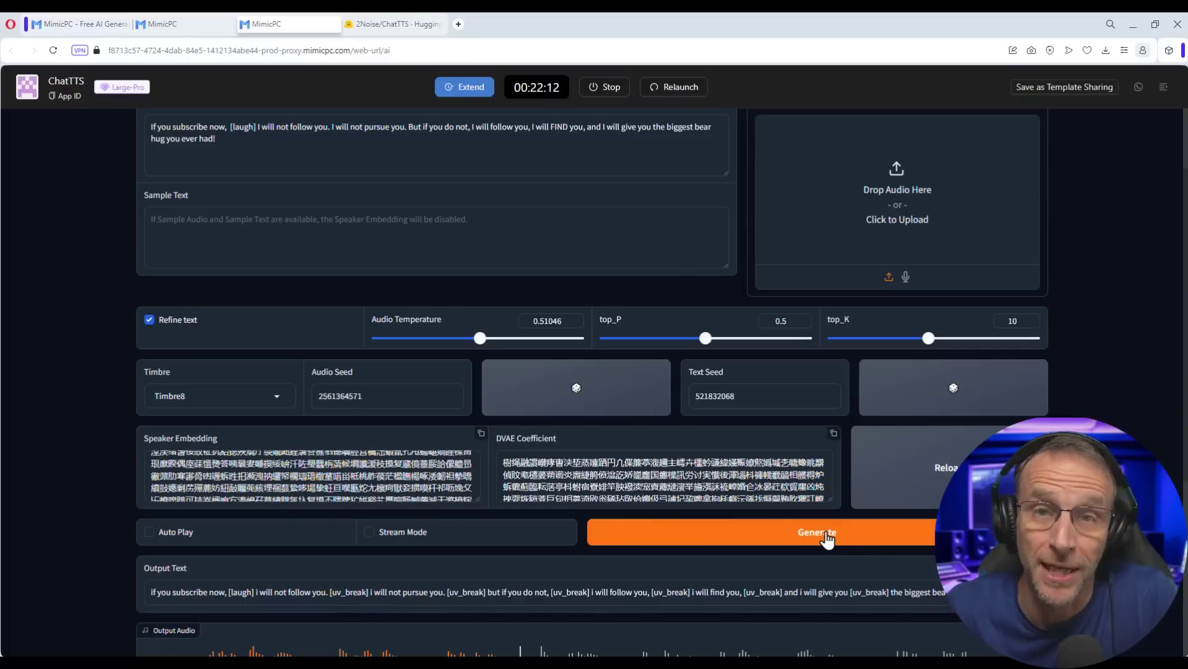
click(593, 550)
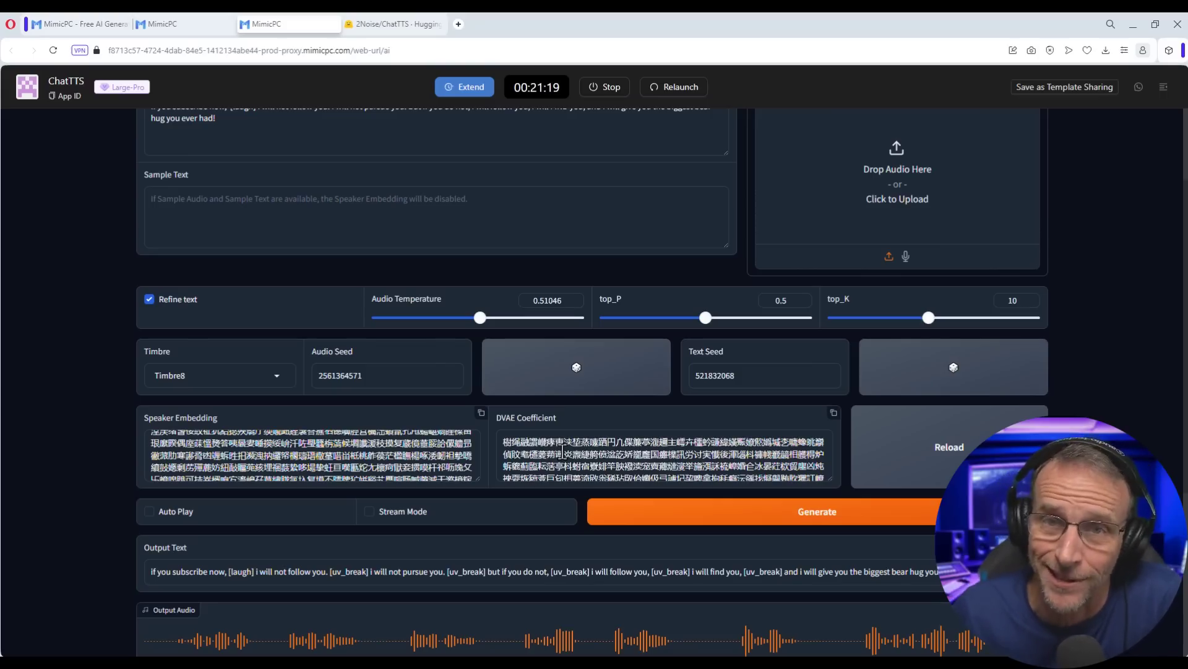
Preview traceyttssample.wav in VLC media player, then load it into ChatTTS as the sample audio and play it there
scroll(472, 455, up, 5)
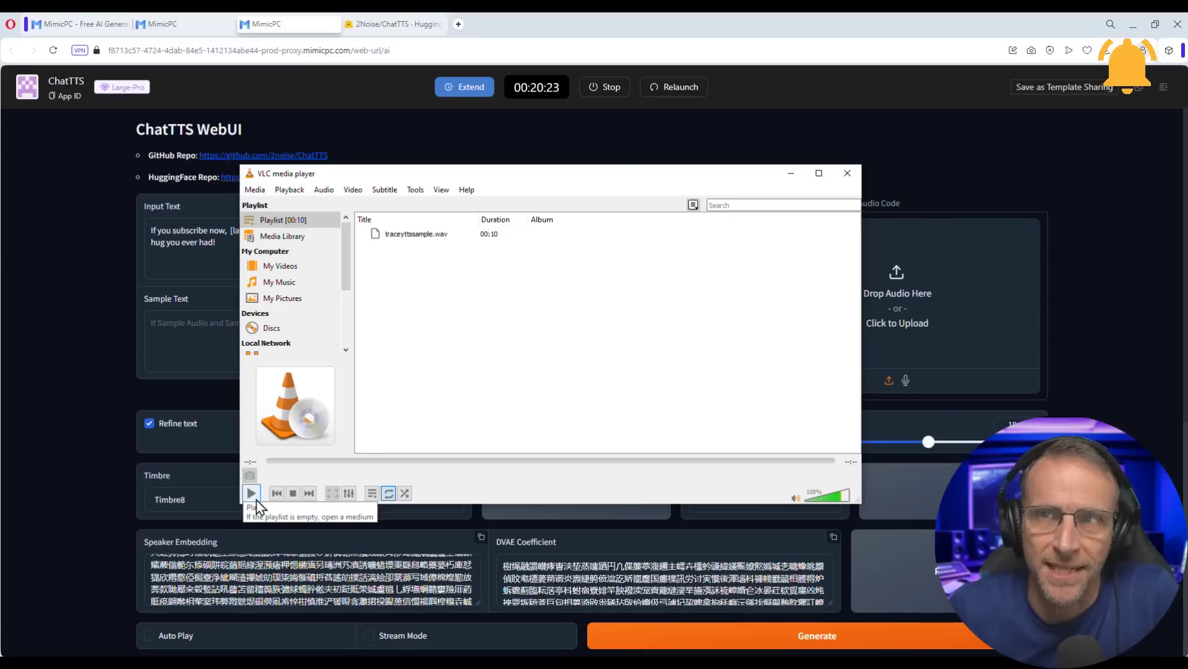
click(252, 493)
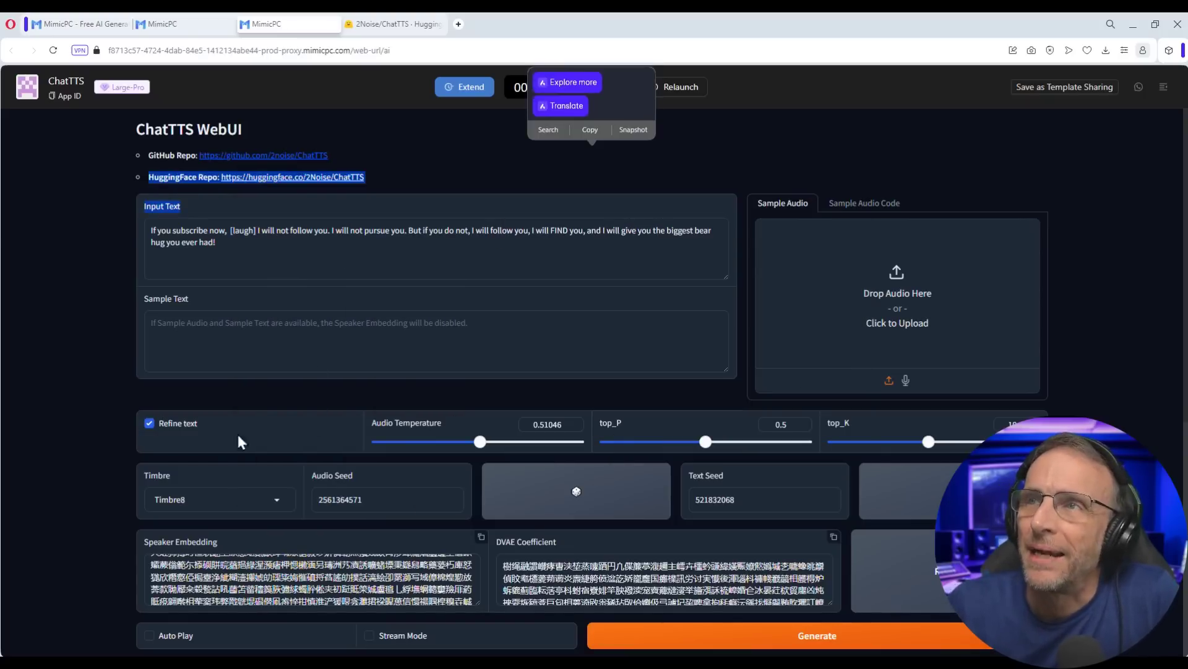
drag(935, 314, 891, 315)
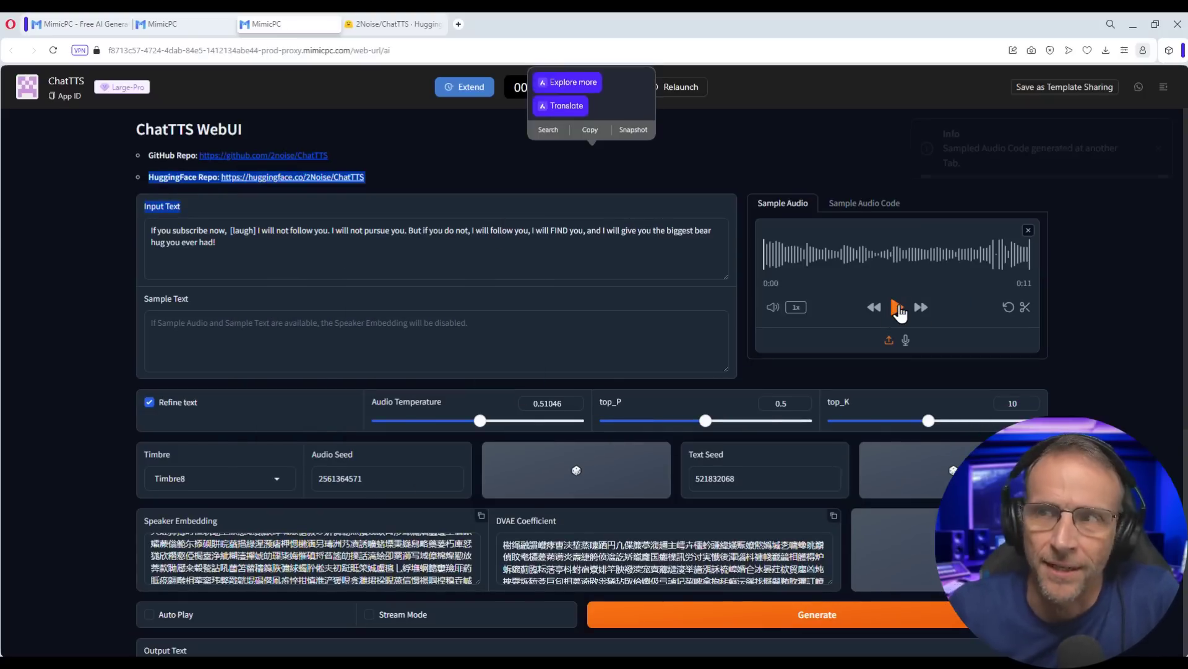
click(897, 307)
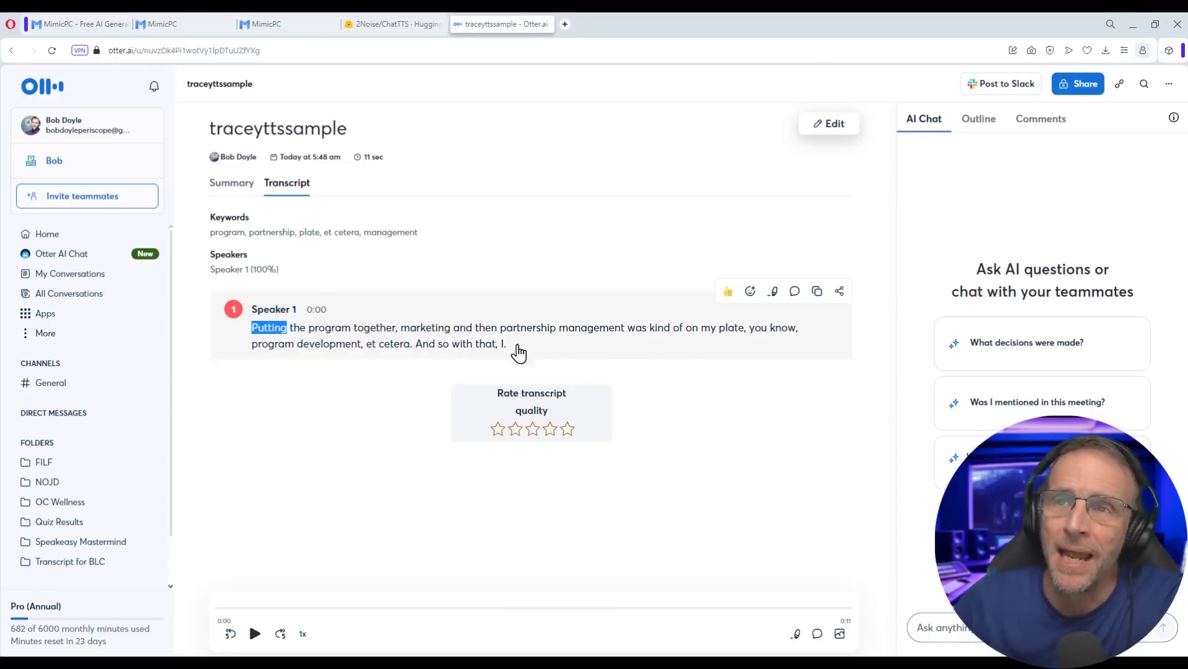
Copy the full Speaker 1 transcript of traceyttssample in Otter.ai and paste it as the Sample Text in ChatTTS
drag(211, 370, 252, 340)
key(ctrl+c)
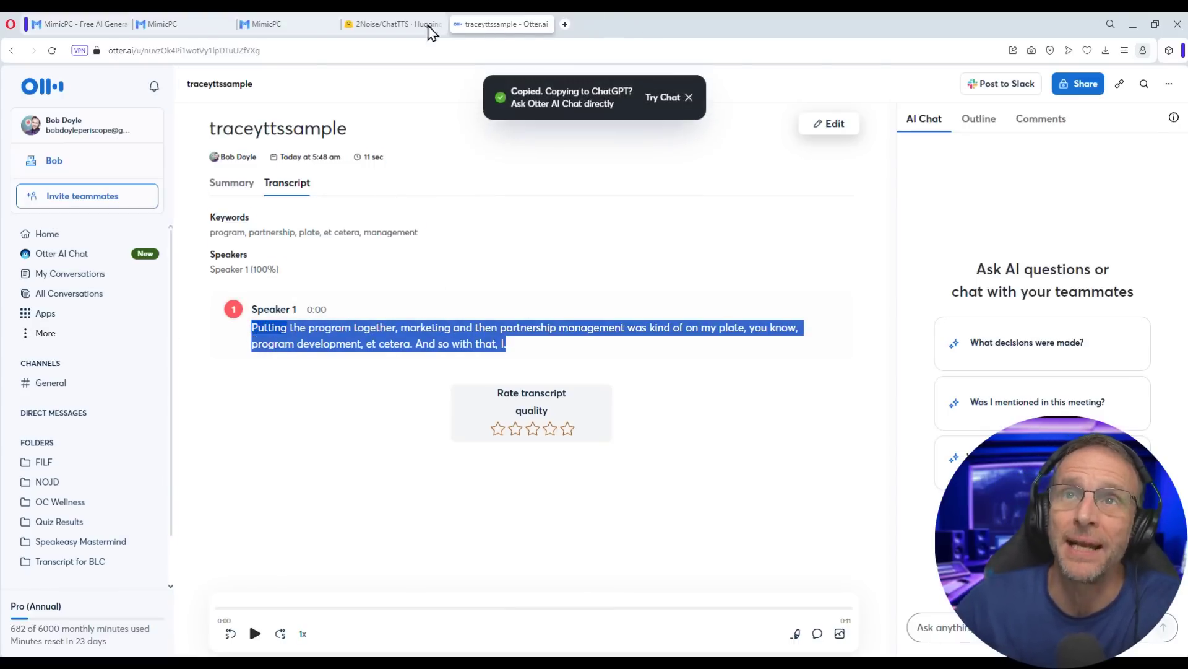
click(285, 26)
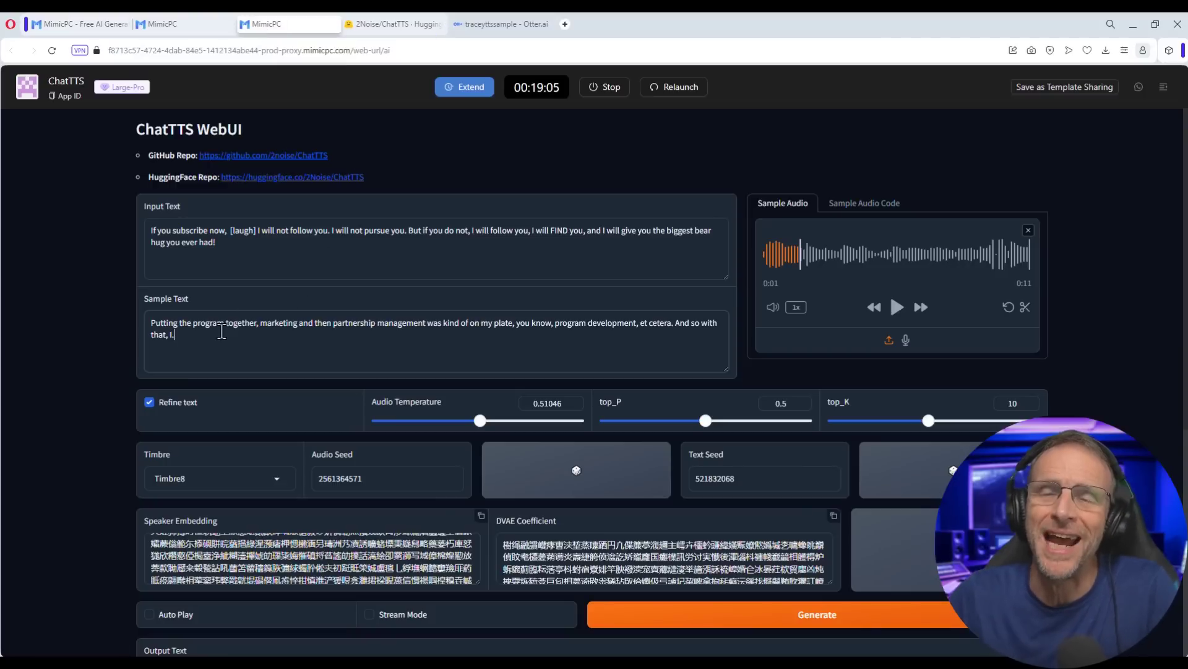
key(ctrl+v)
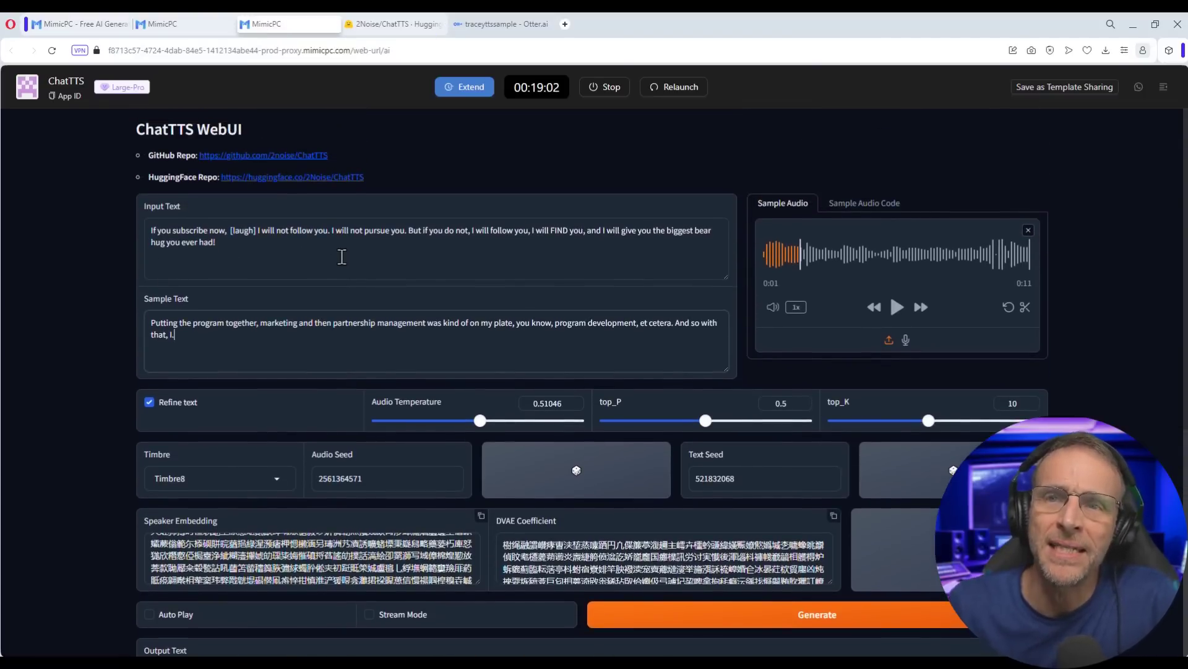
Generate the speech using the sample audio and sample text, then play the output audio
scroll(862, 269, down, 1)
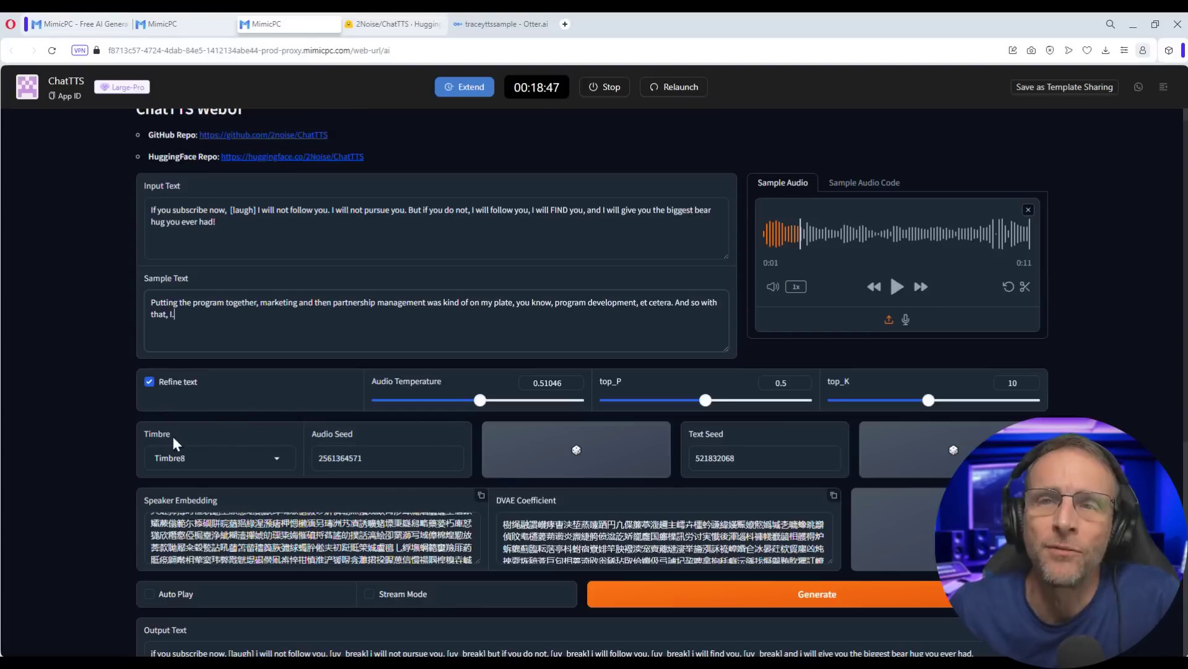
scroll(710, 478, down, 2)
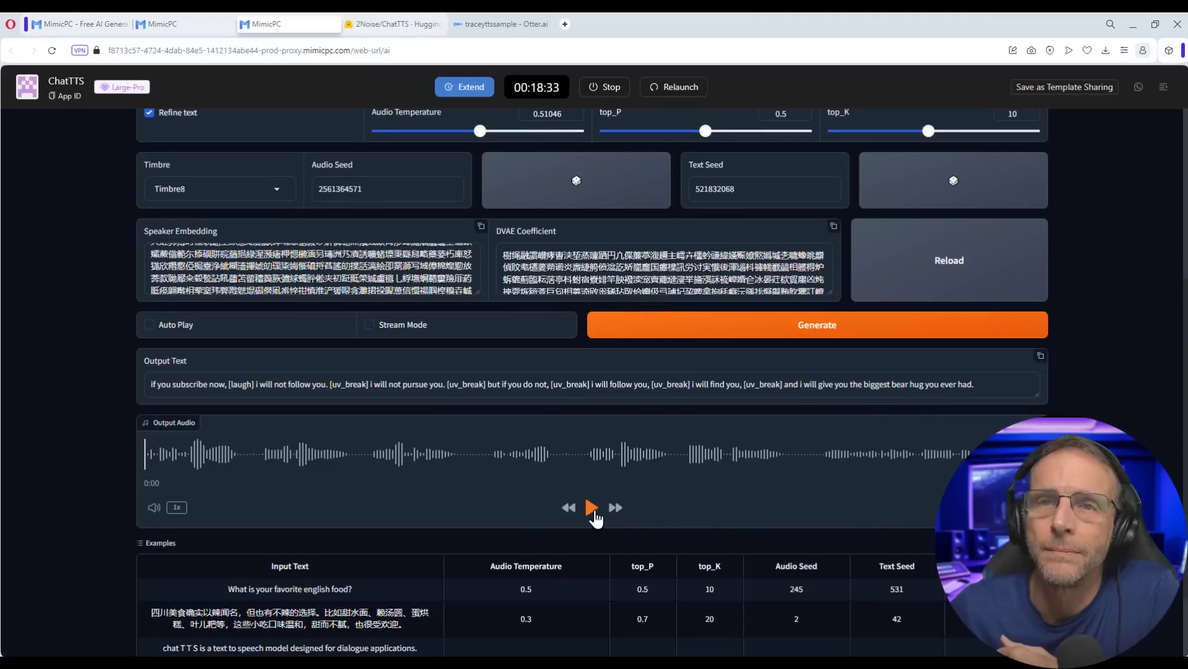
click(590, 510)
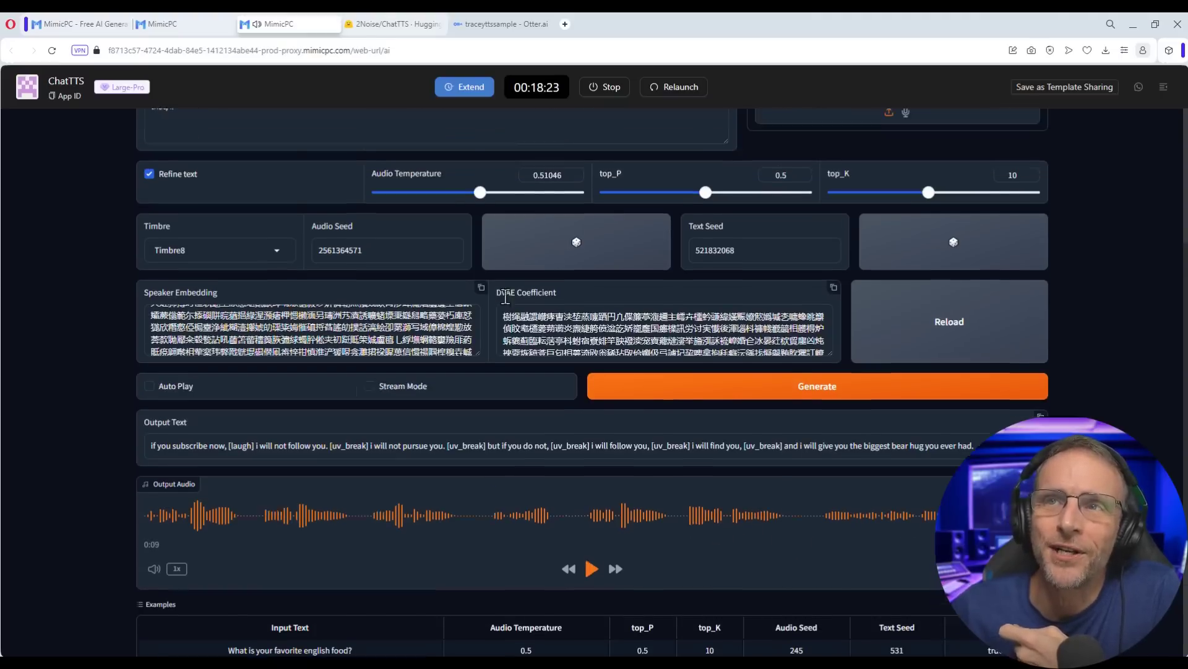
Lower the Audio Temperature to about 0.371, regenerate the cloned-voice speech and listen to the output audio
scroll(779, 462, up, 2)
click(778, 461)
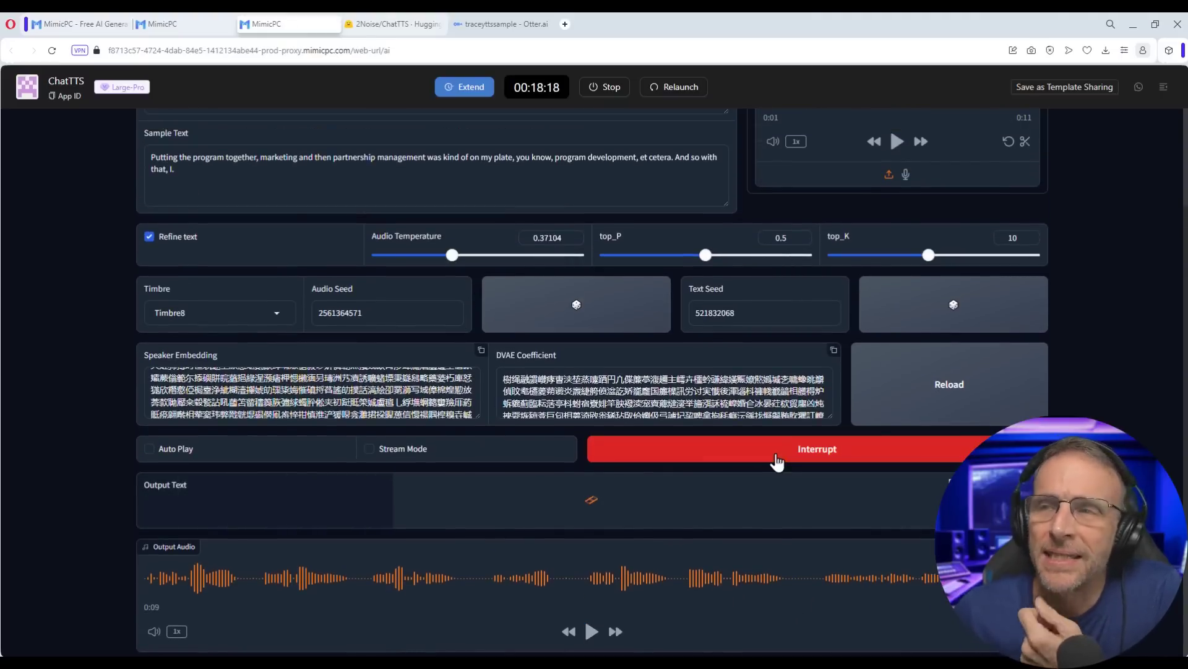
scroll(671, 452, down, 2)
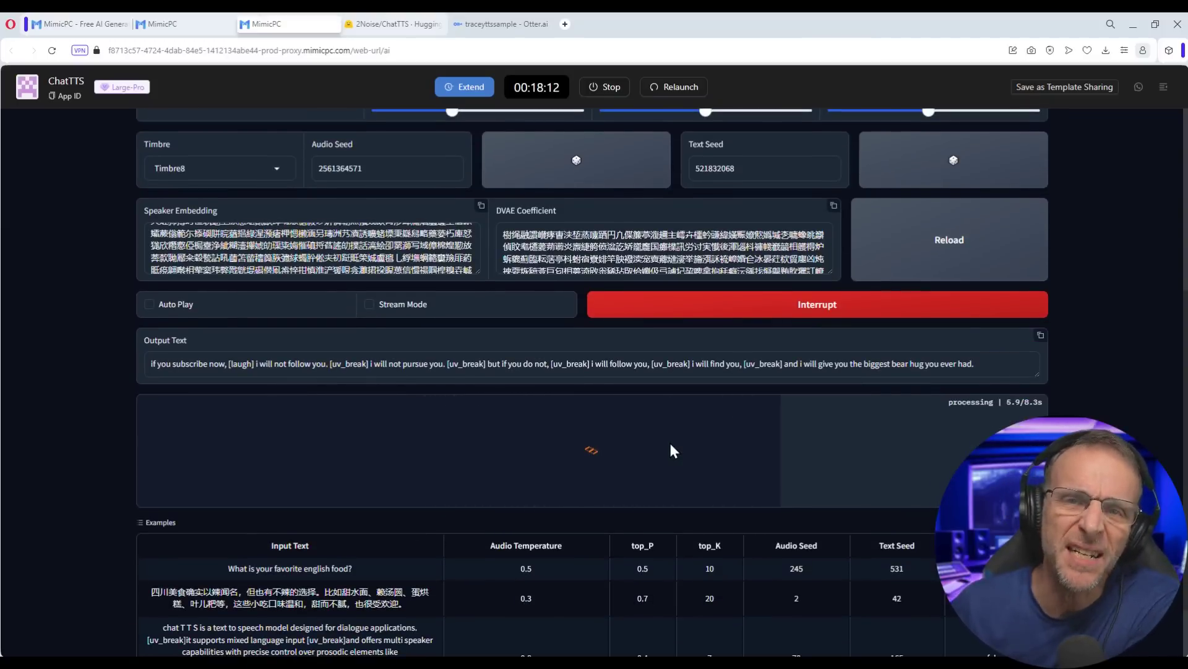
click(590, 487)
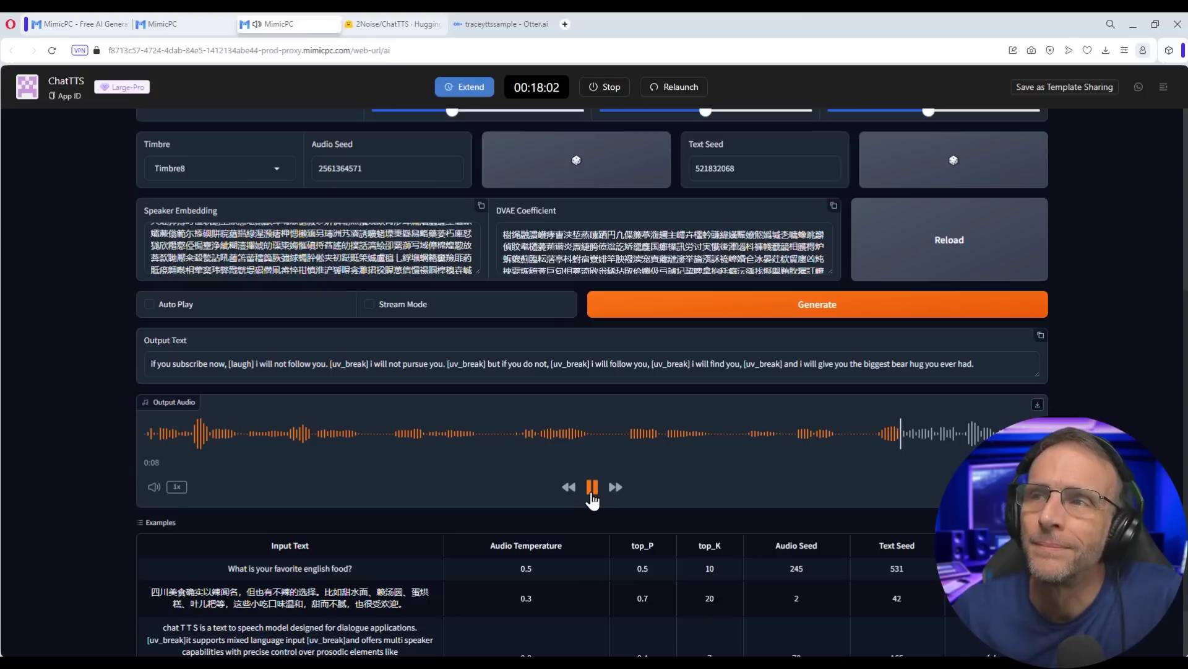
click(591, 489)
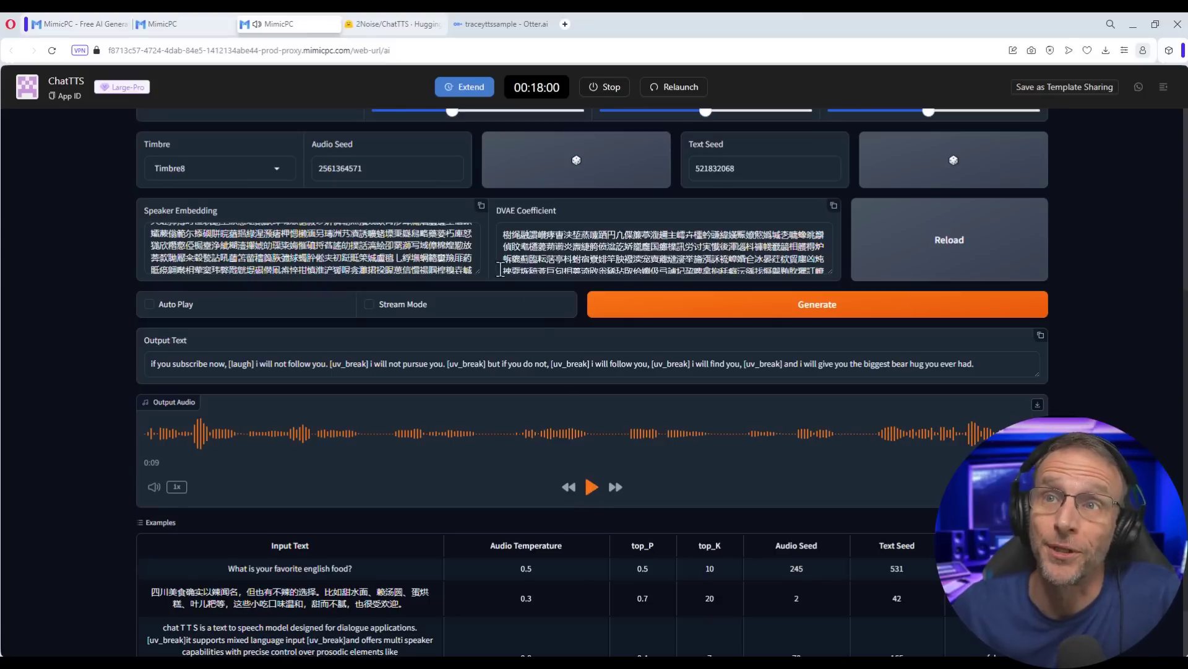
Raise the Audio Temperature to about 0.957, regenerate the cloned-voice speech and listen to the output audio
scroll(458, 307, up, 3)
drag(453, 297, 569, 297)
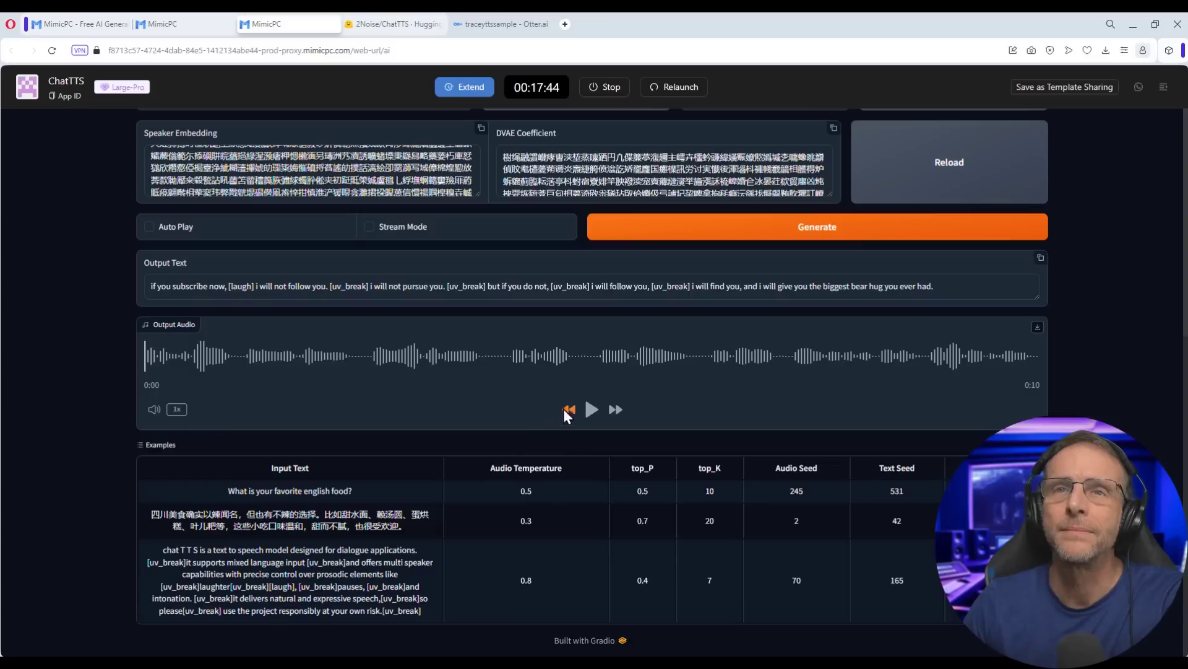
click(591, 409)
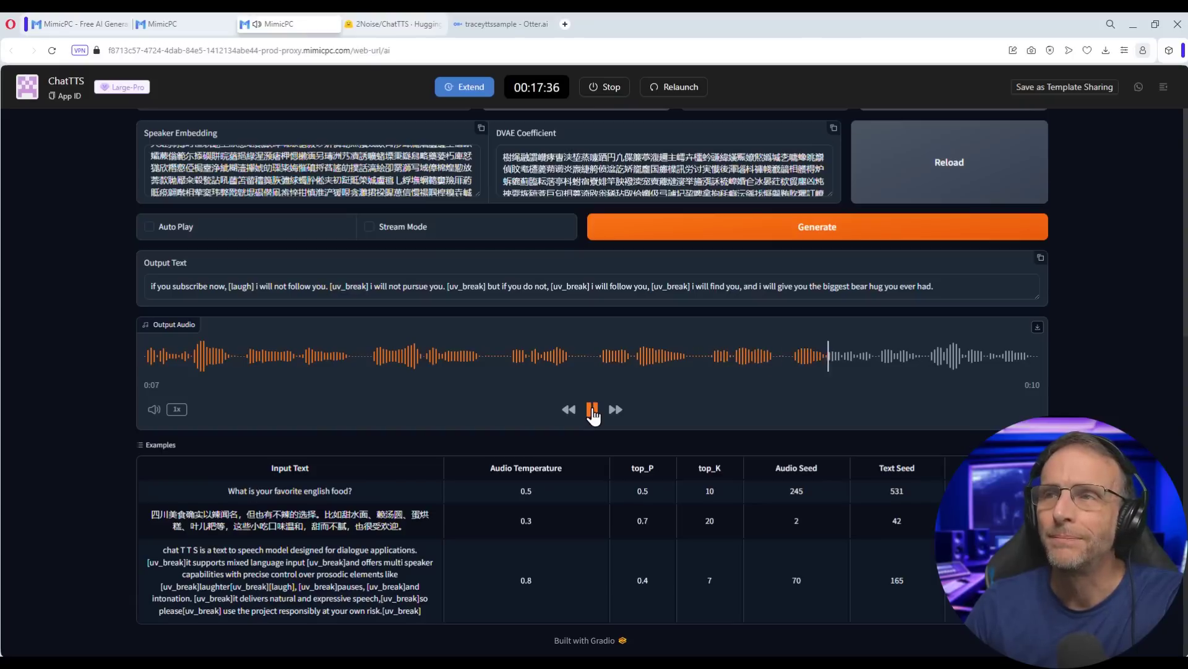
click(592, 409)
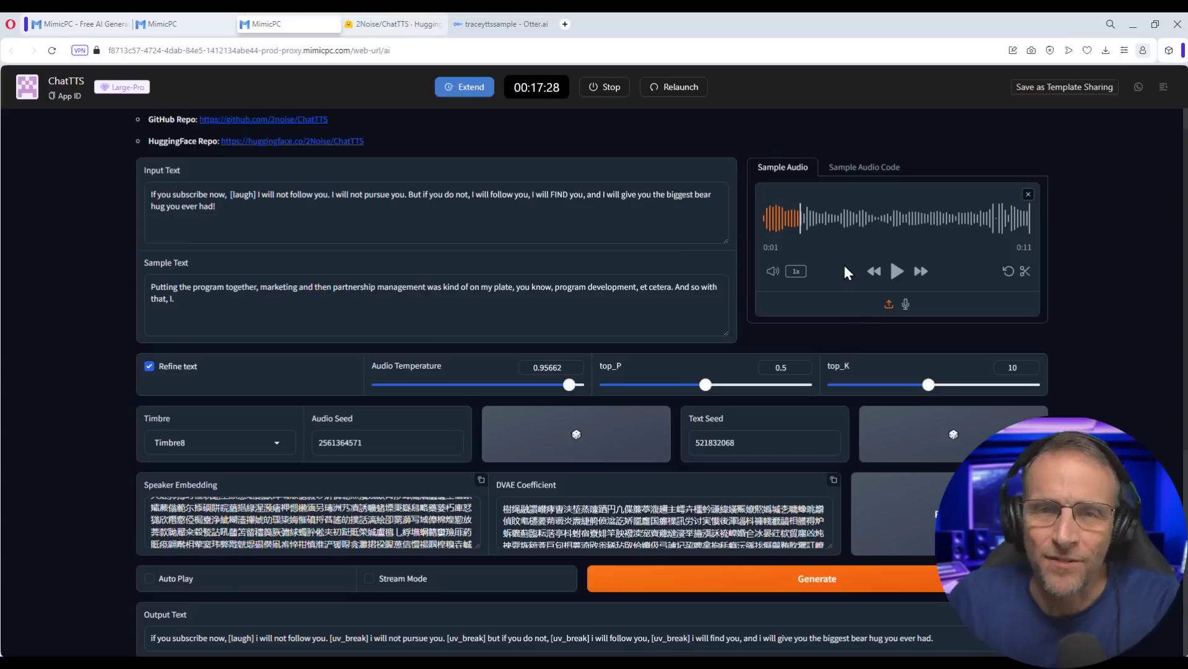
Set the Audio Temperature to about 0.876 and replace the input text with "I think the Bob Doyle Media YouTube channel, should probably be the ONLY"
drag(568, 384, 553, 384)
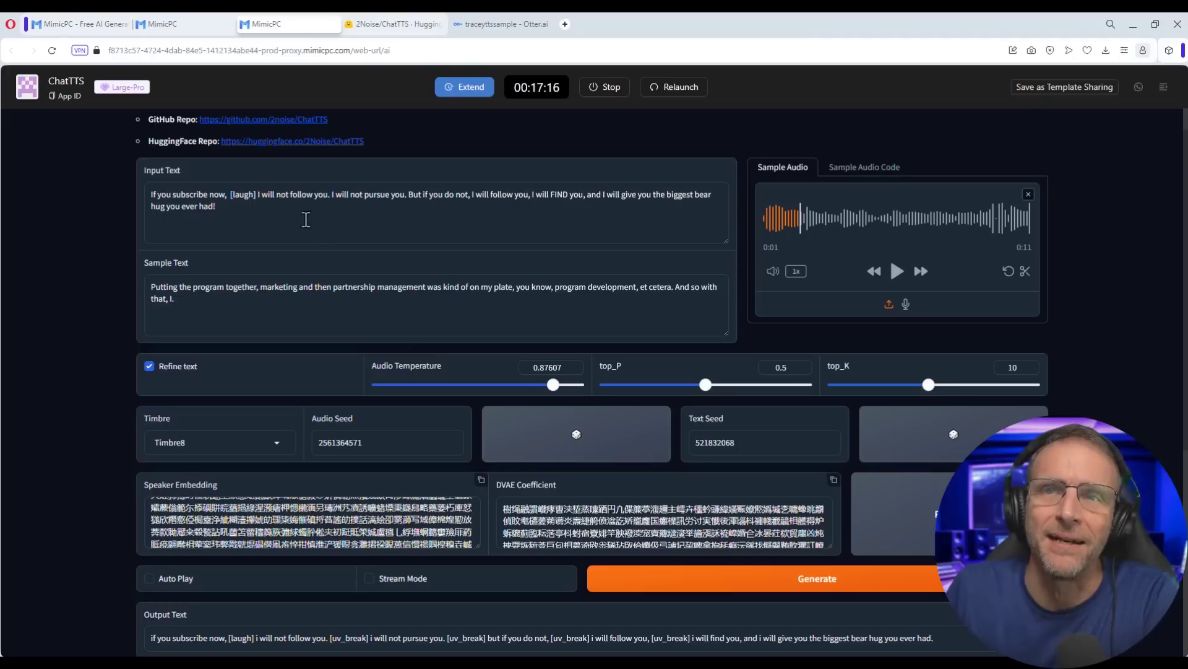
triple_click(390, 210)
text(I)
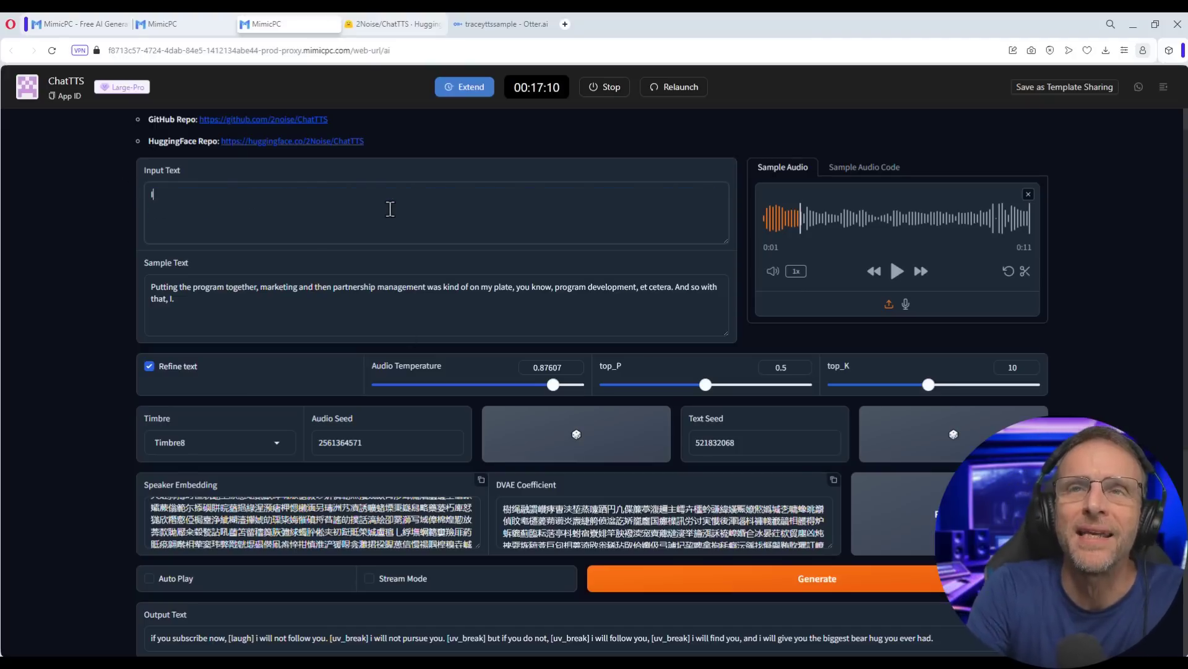
text( think the Bob Doyle Media YouTube channel, should probably be the ON)
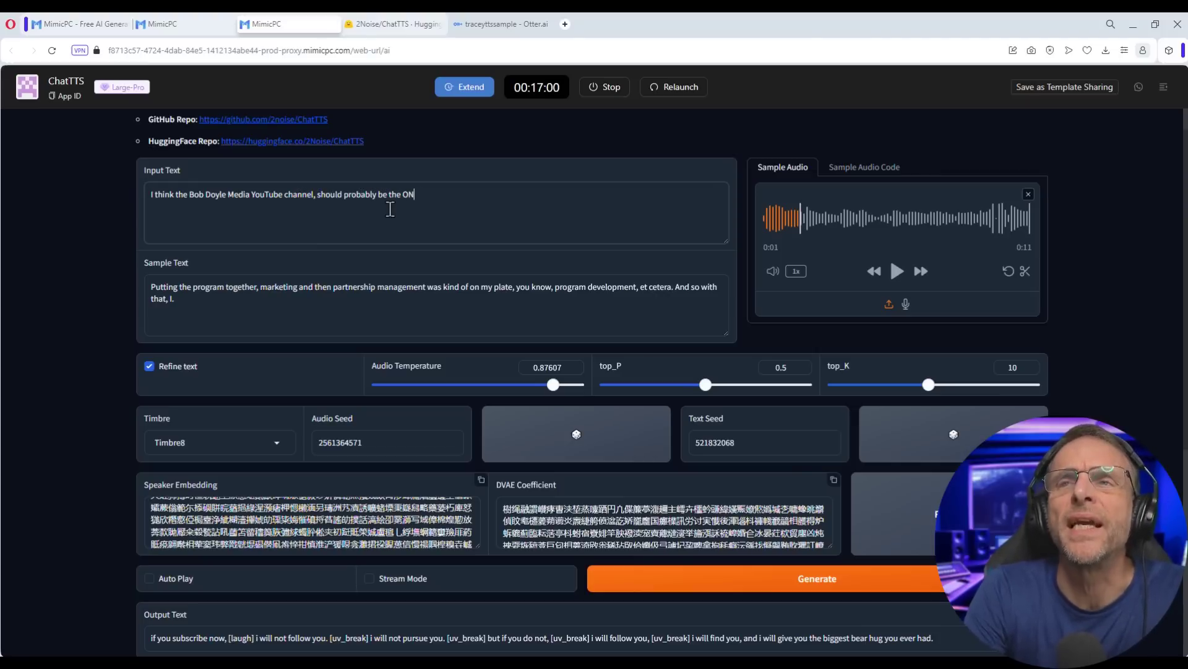
Finish the text with "YouTube channel, don't you think? I mean, sure...there are other things to talk about out there, but come on.", then generate and play it
text(hannel, don't you think? I mean, sure...there are other thi)
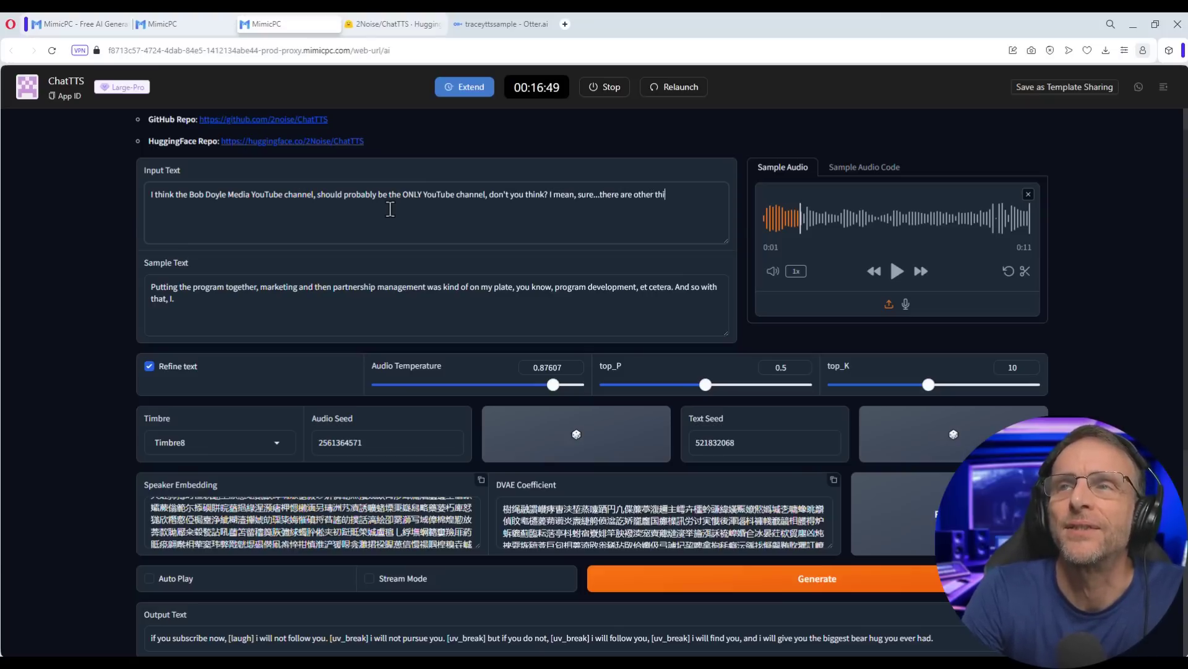
text(ngs to talk about out there, bu)
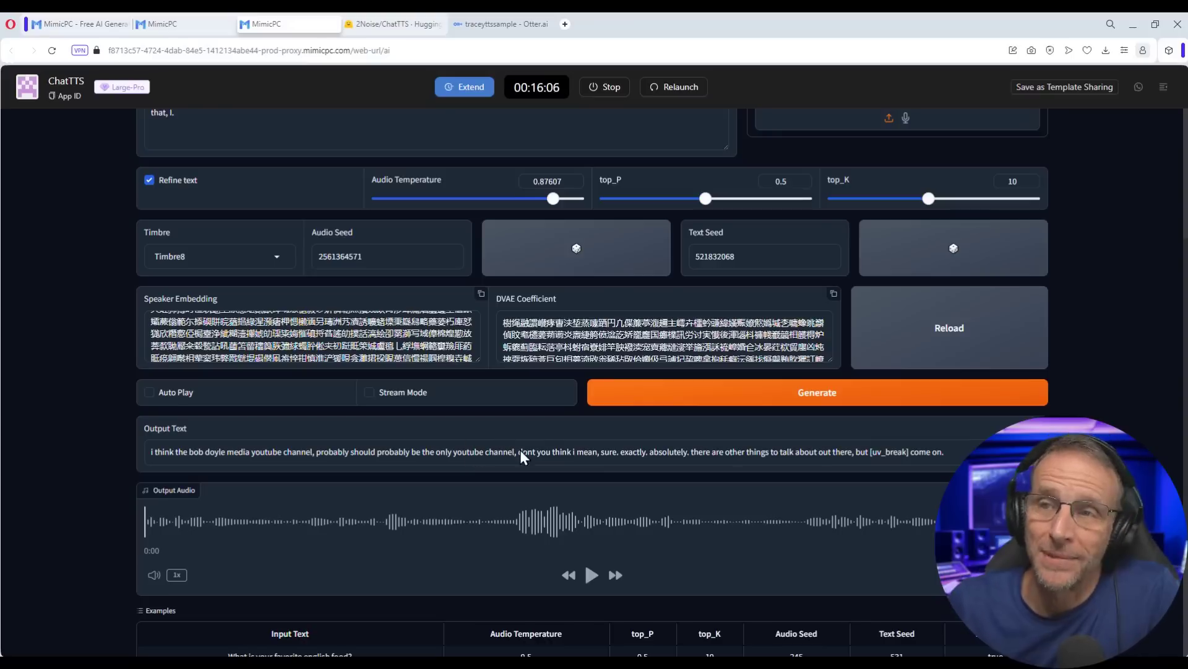
click(591, 576)
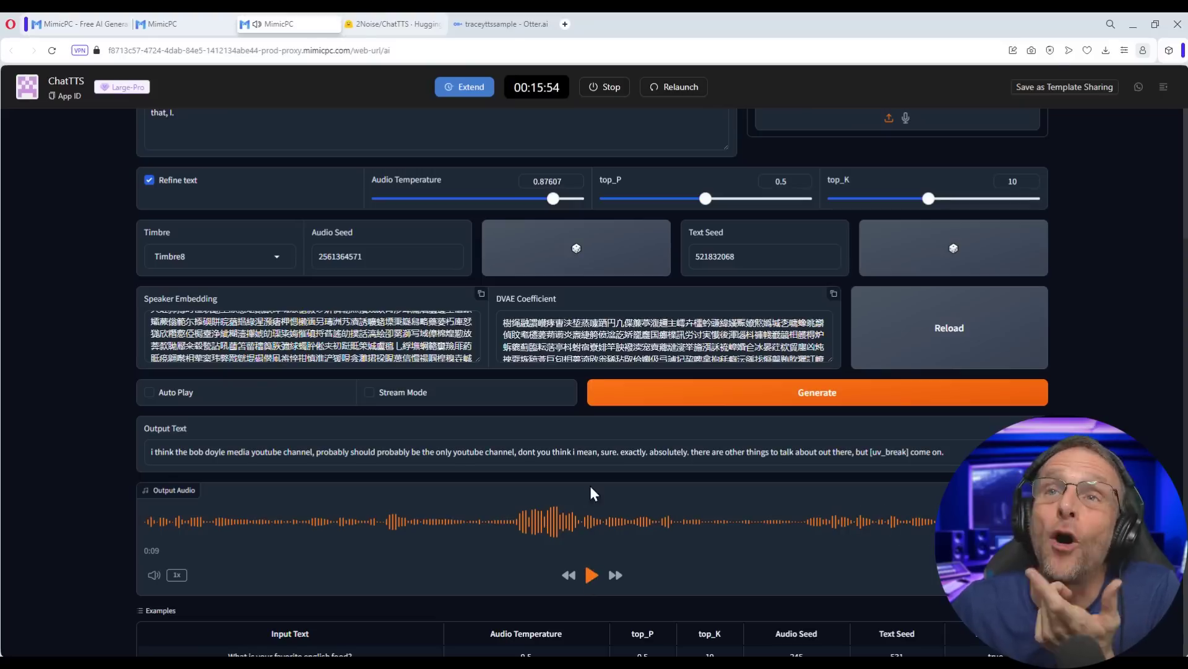
Lower the Audio Temperature to about 0.455 and randomize the text seed, then regenerate and play the speech
drag(554, 200, 468, 209)
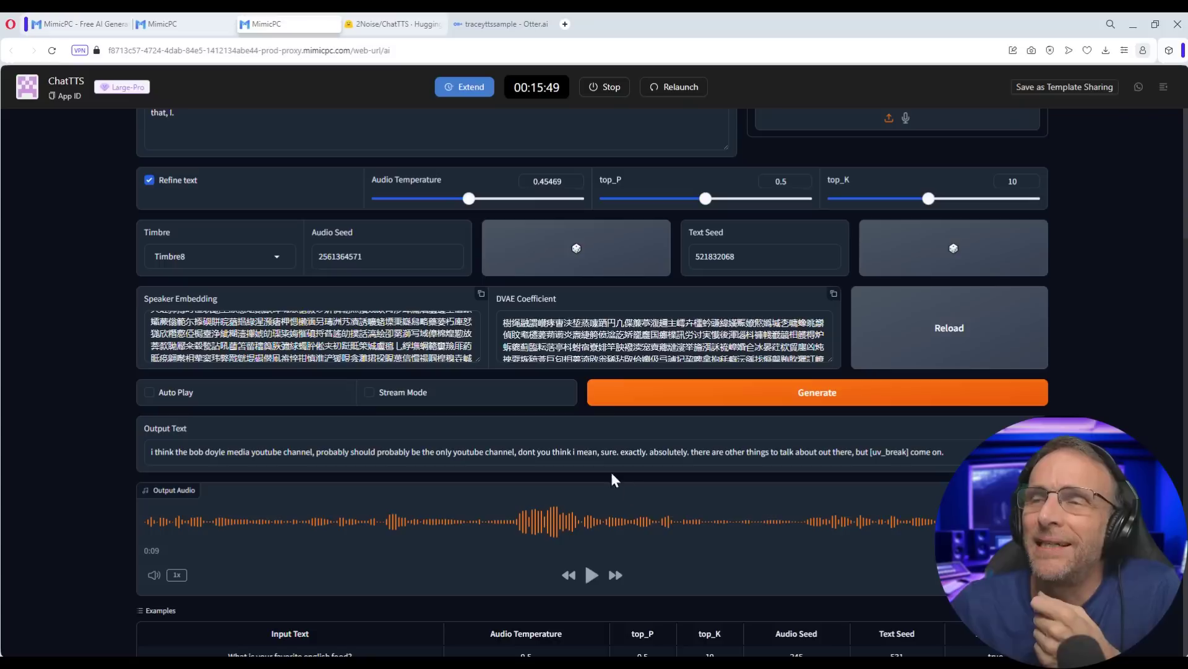
click(968, 254)
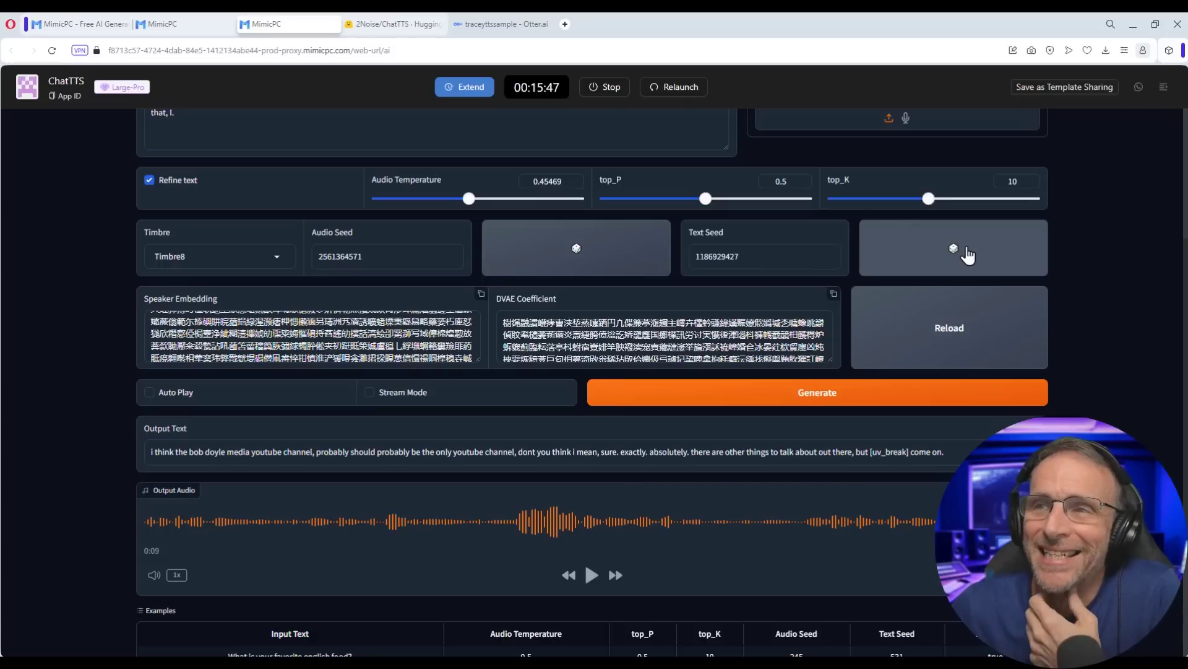
click(711, 403)
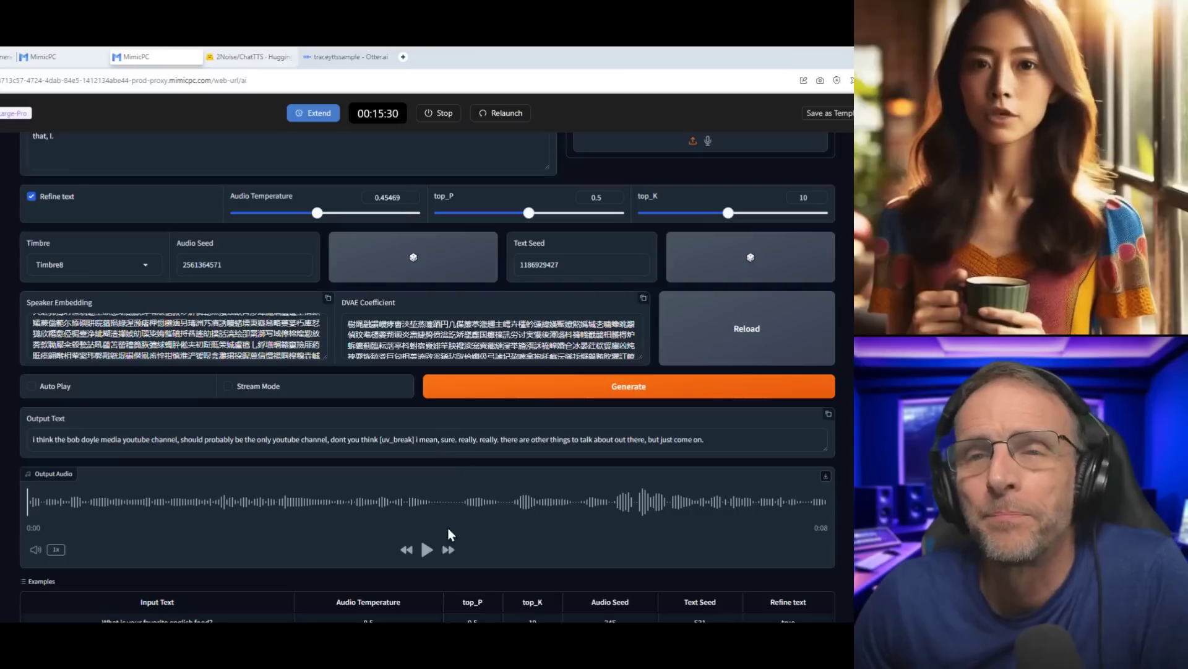
click(592, 575)
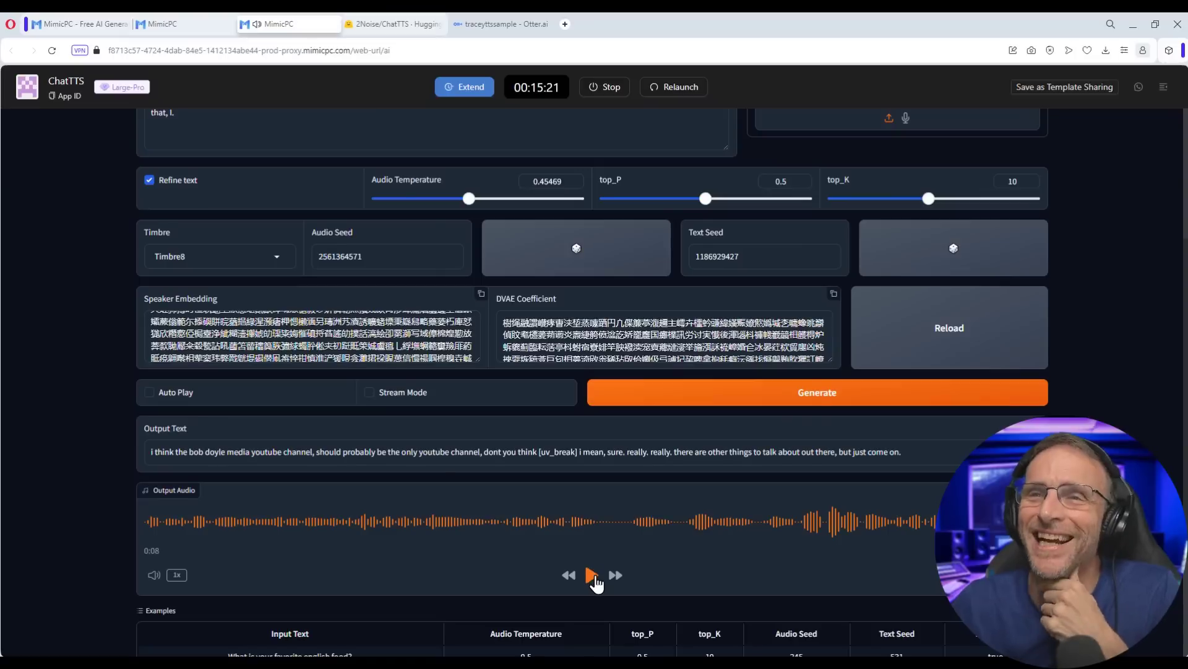
Turn off Refine text, raise the Audio Temperature slightly and generate the speech with [laugh] inserted before "don't you think?"
scroll(526, 433, up, 3)
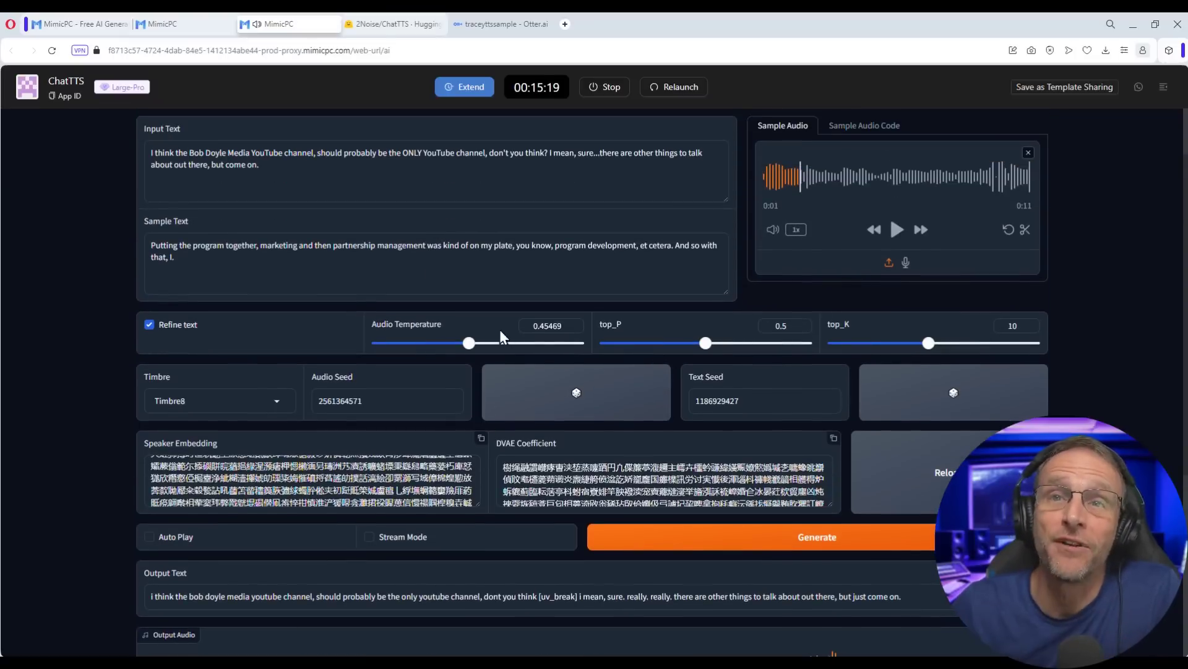
click(151, 325)
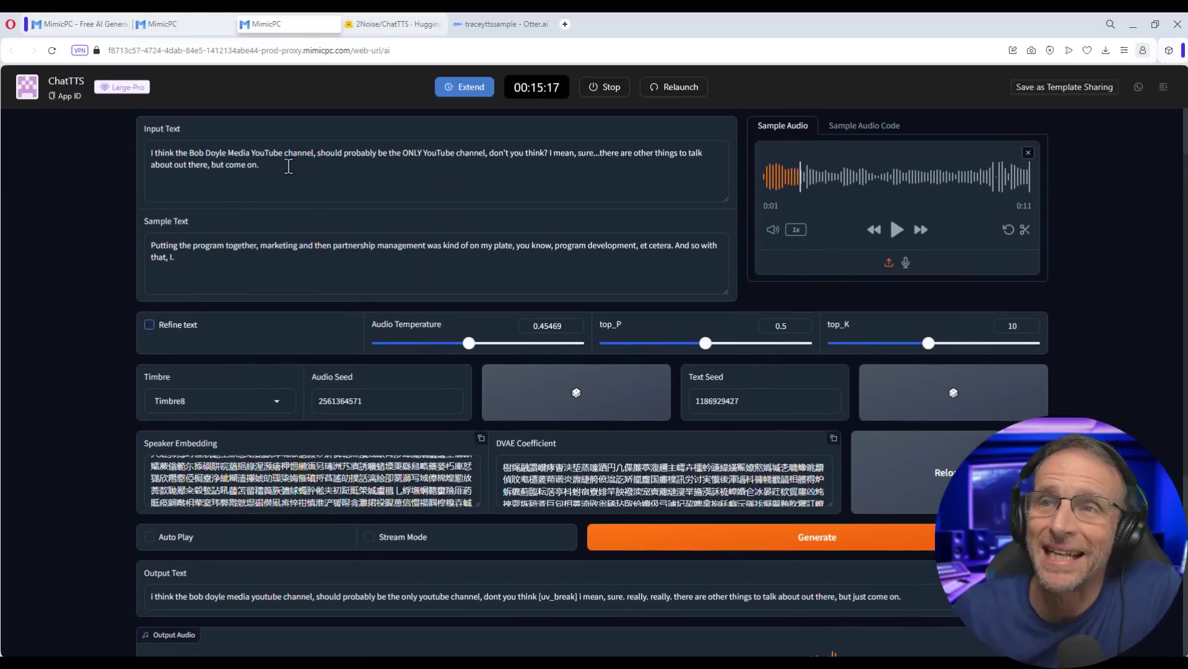
drag(473, 347, 511, 345)
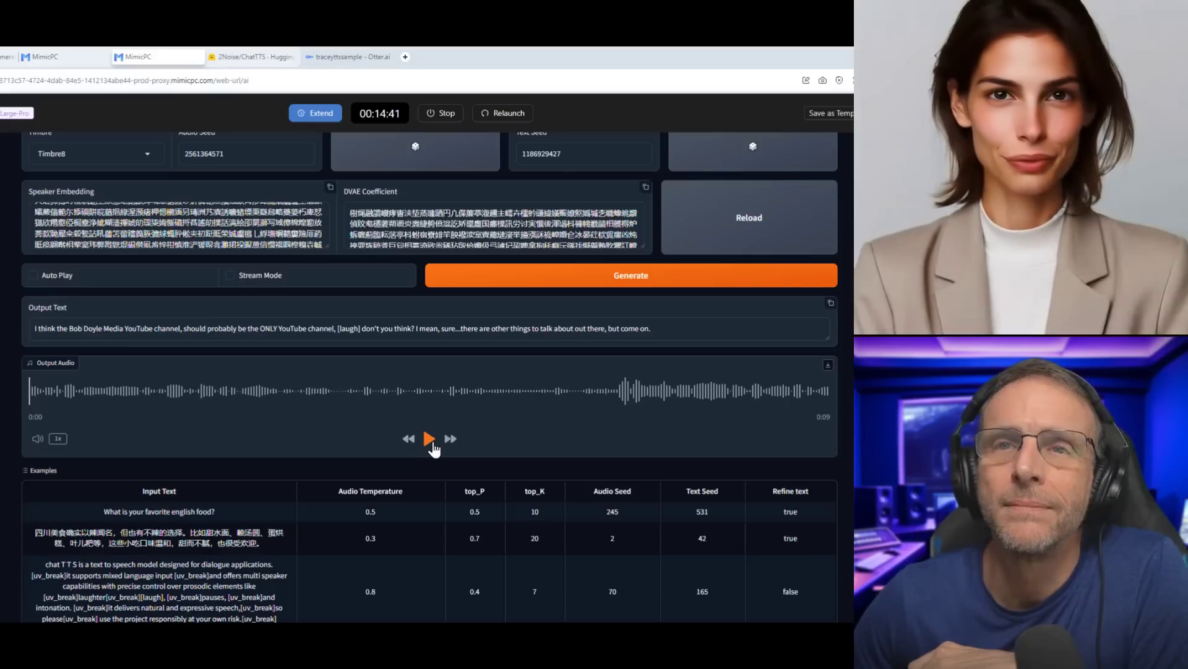
Play the [laugh] speech, and generate and play a version with [scream] before "don't you think?"
click(429, 439)
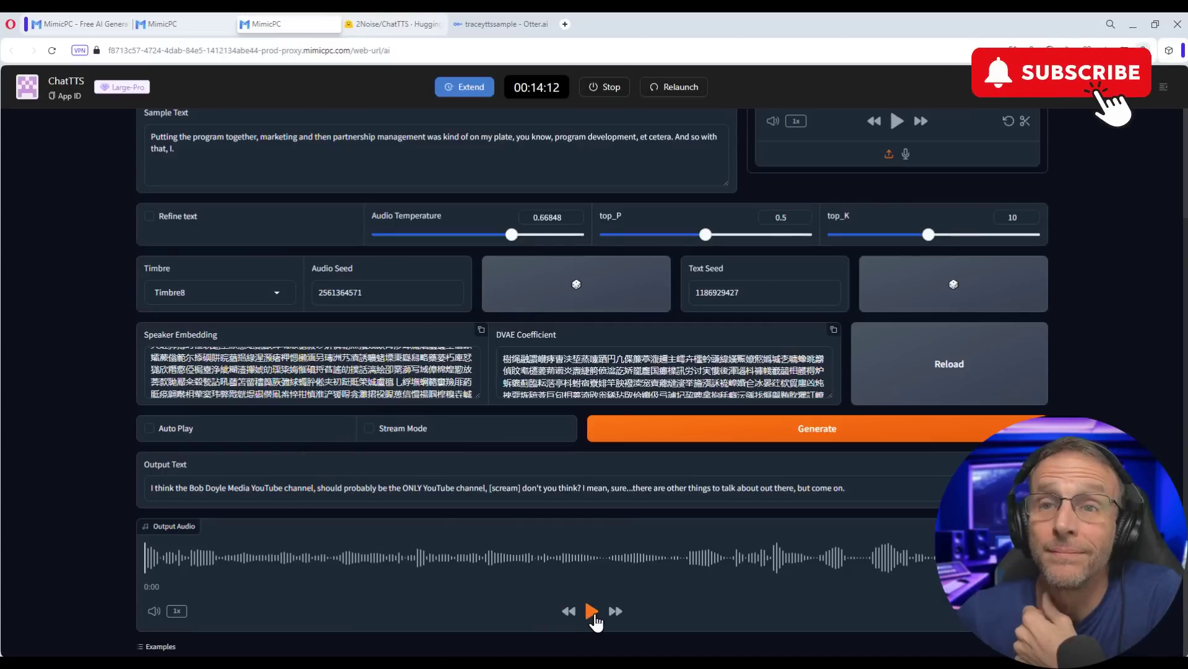
click(593, 611)
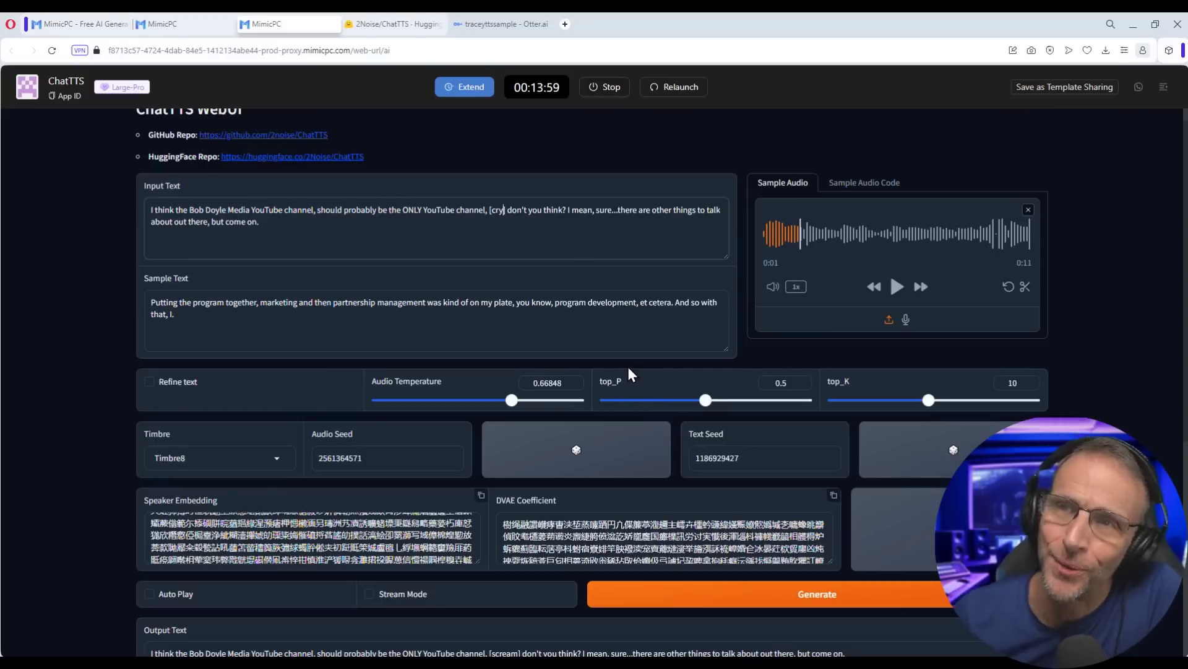
Open the ChatTTS GitHub repo and its linked Awesome-ChatTTS index, and read the README's descriptions of the interface controls
click(293, 136)
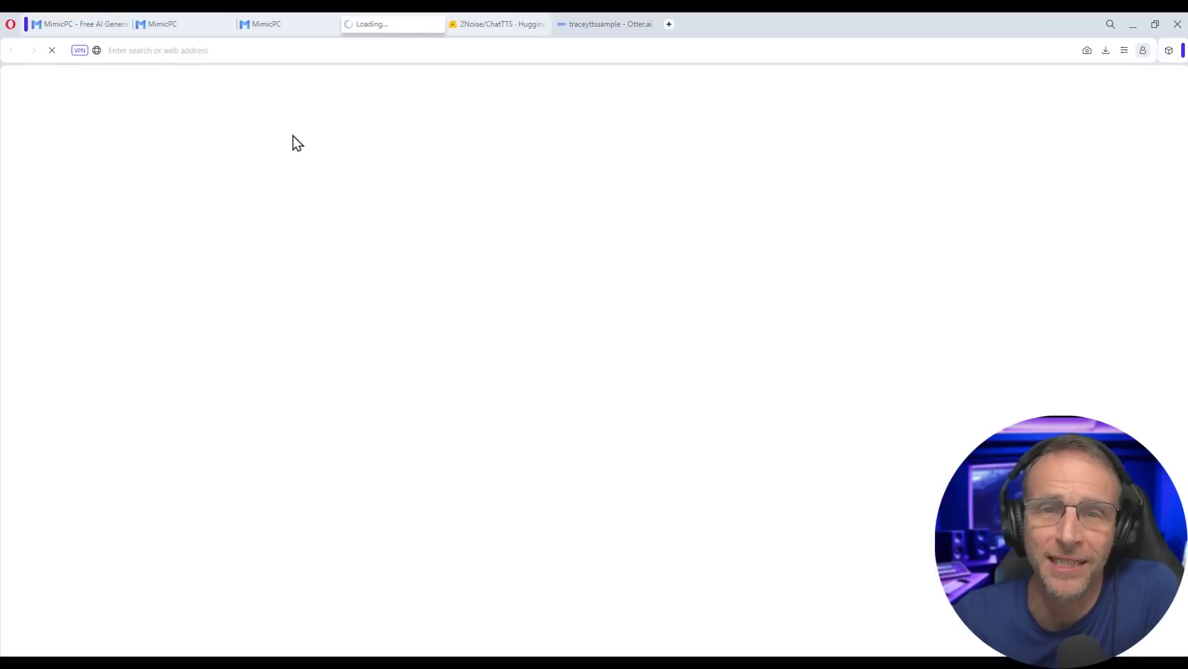
scroll(398, 576, down, 4)
scroll(398, 557, down, 5)
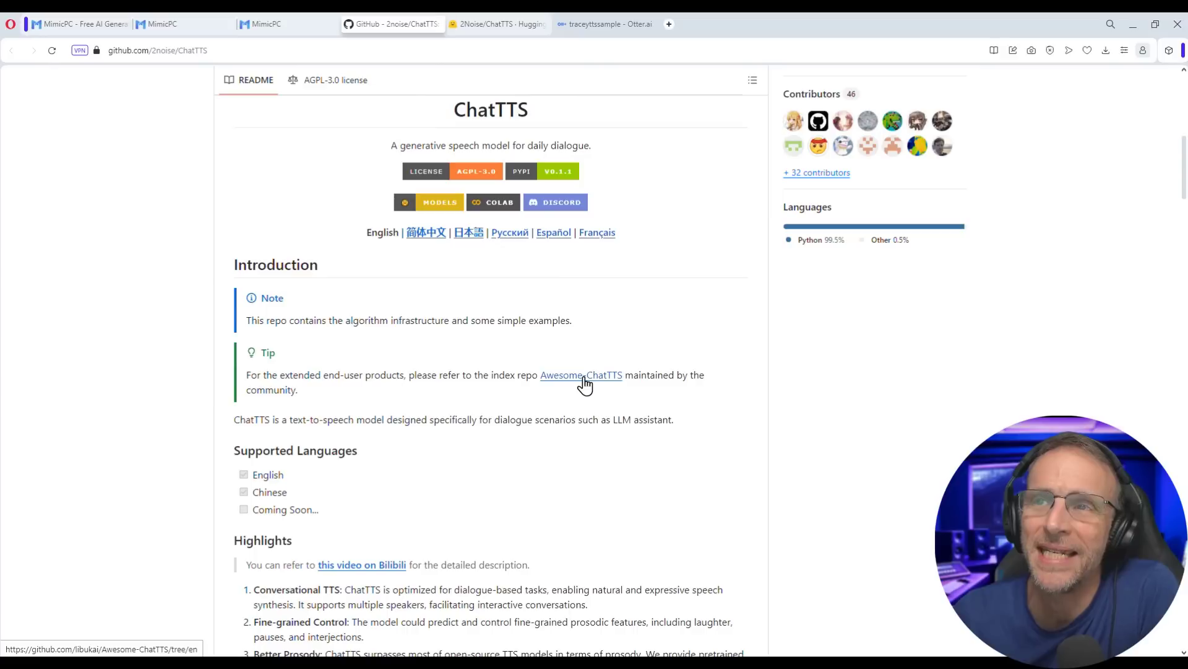
click(585, 384)
scroll(535, 335, down, 5)
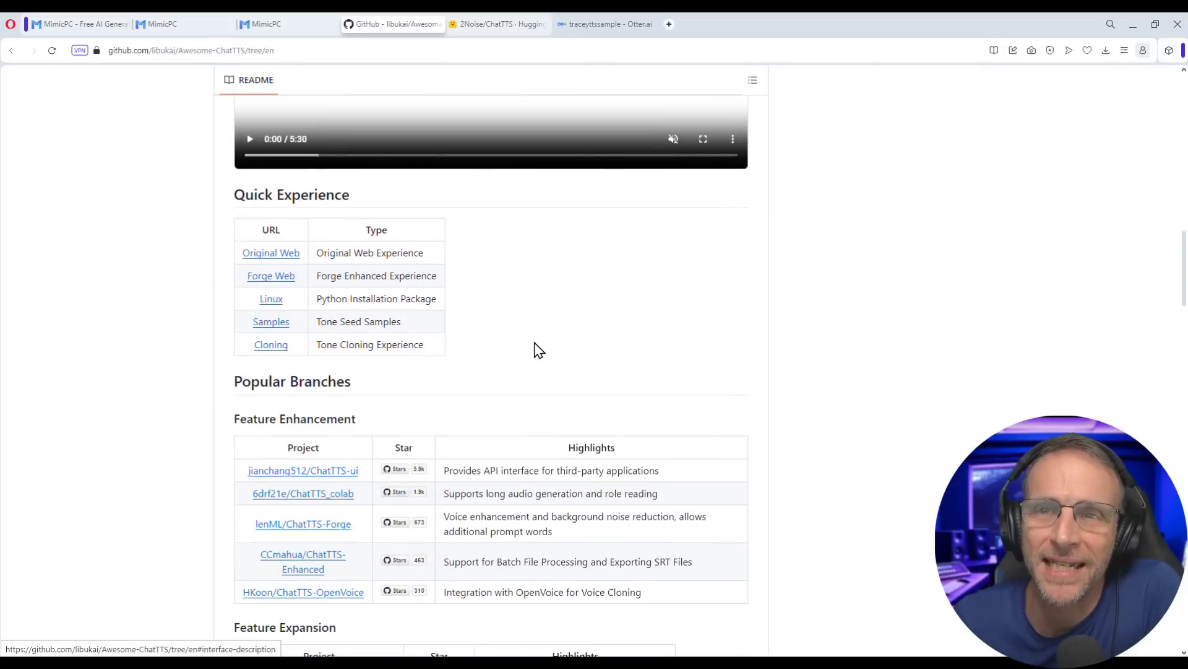
scroll(539, 350, down, 15)
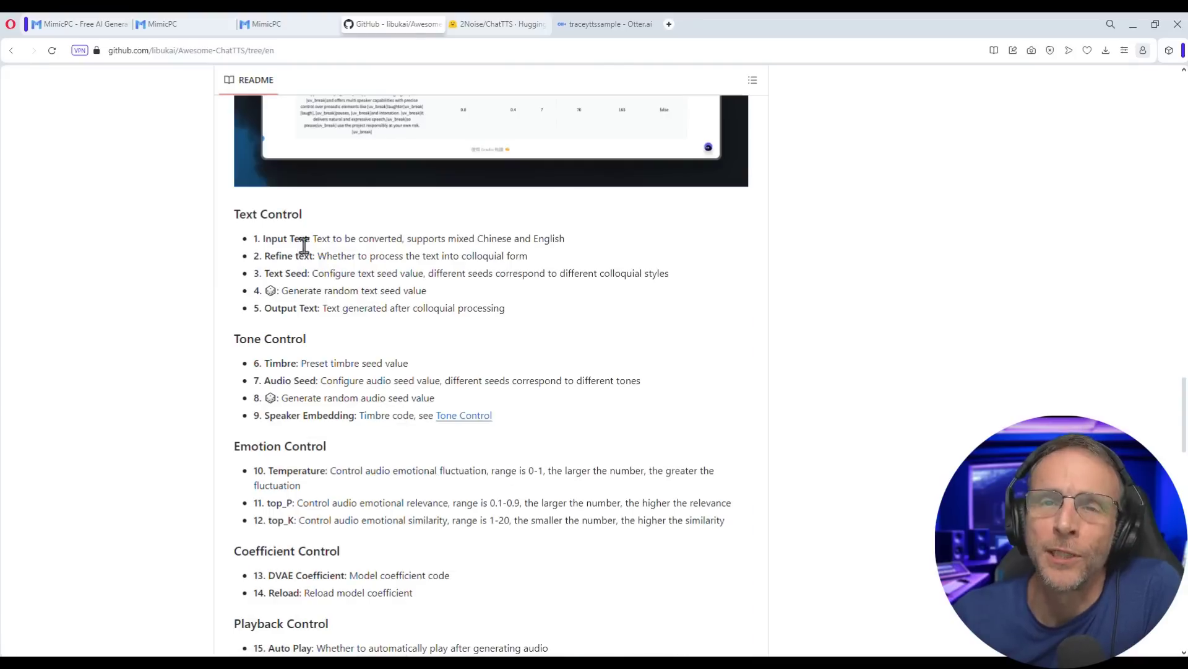
scroll(325, 489, down, 3)
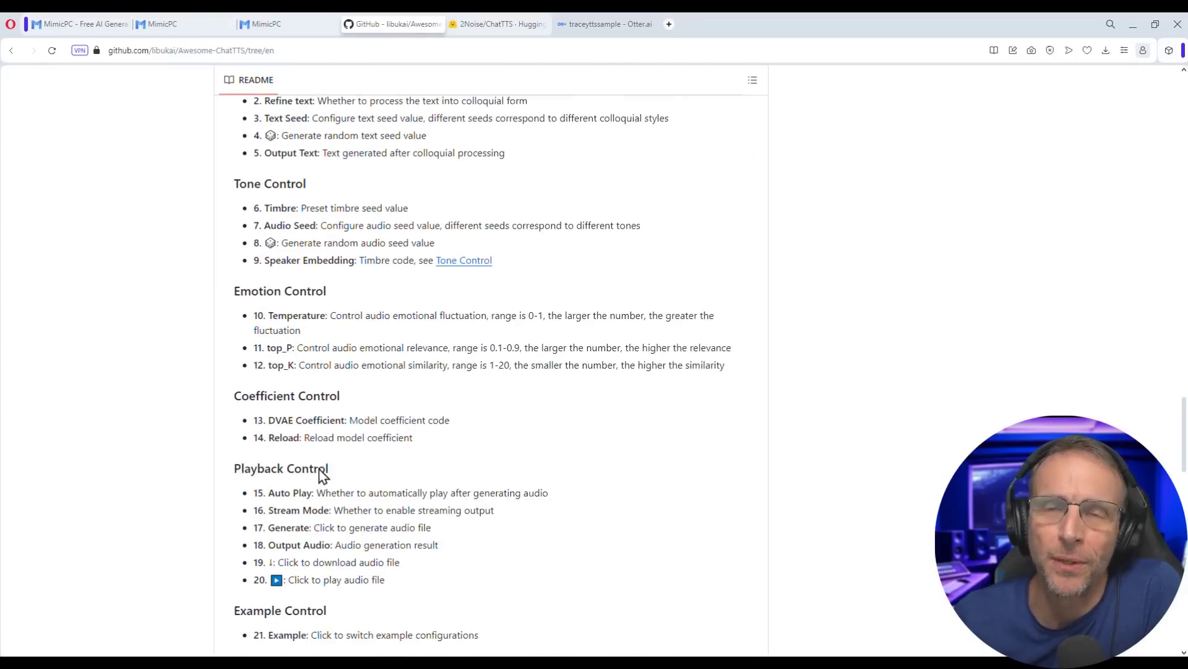
scroll(304, 505, down, 2)
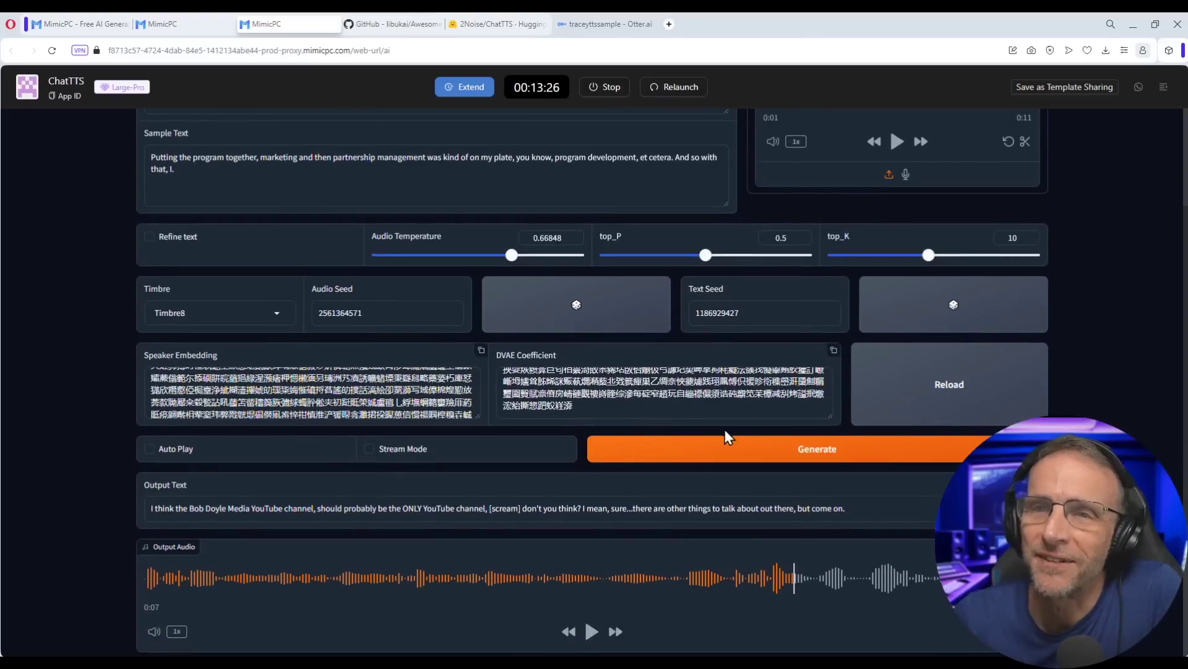
Generate and play the speech with [cry] in place of the [scream] tag
click(729, 449)
scroll(677, 576, down, 2)
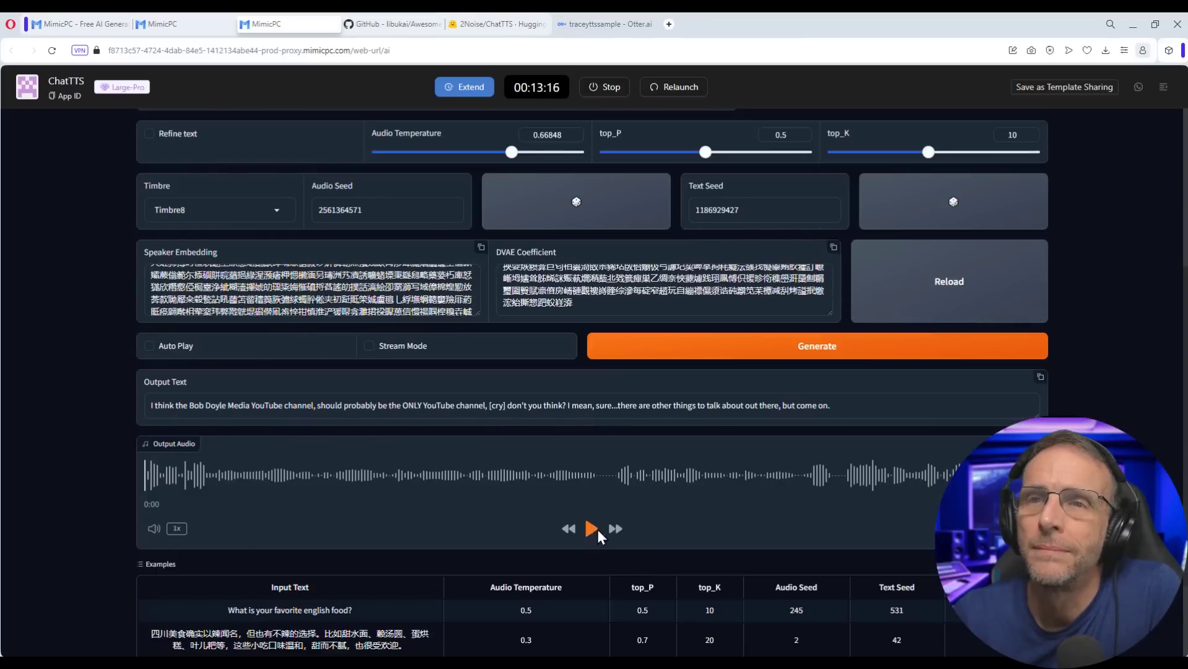
click(597, 530)
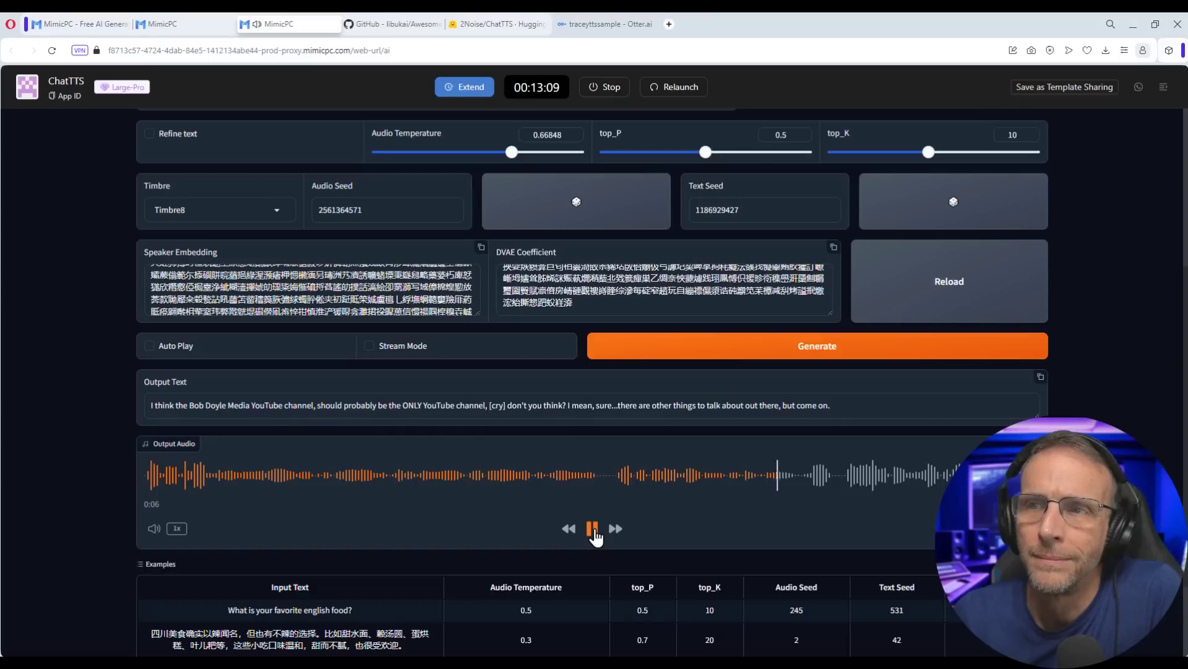
click(592, 530)
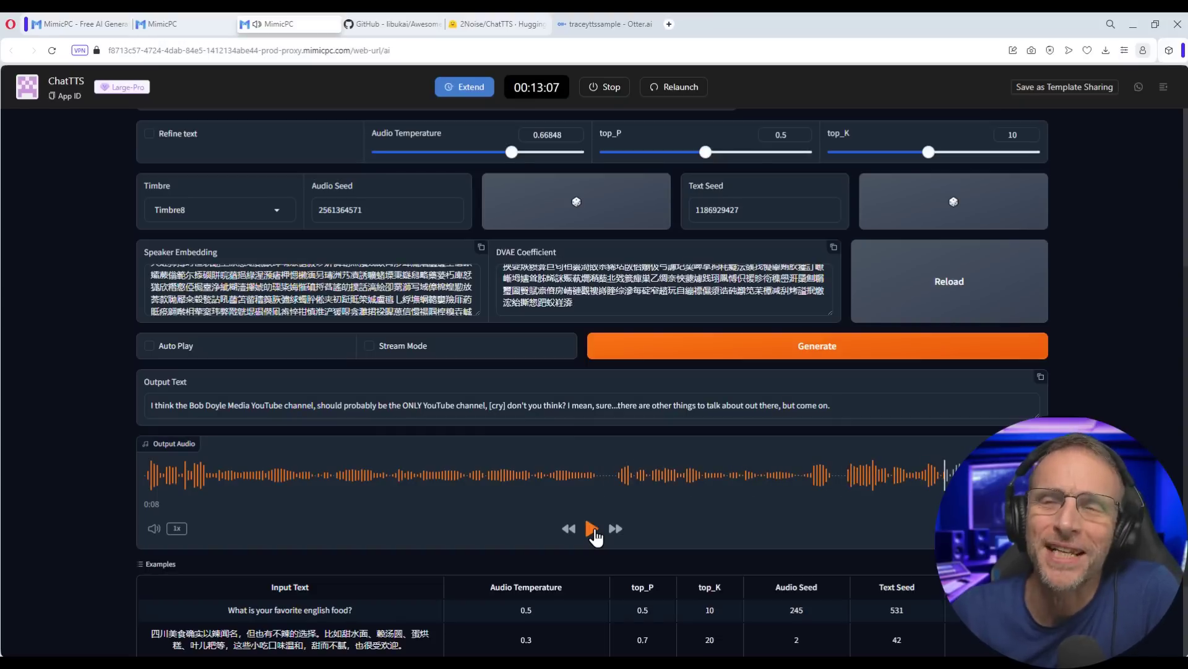
Remove the loaded sample audio from ChatTTS and play the new sample 7.mp3 in VLC media player
scroll(548, 444, up, 2)
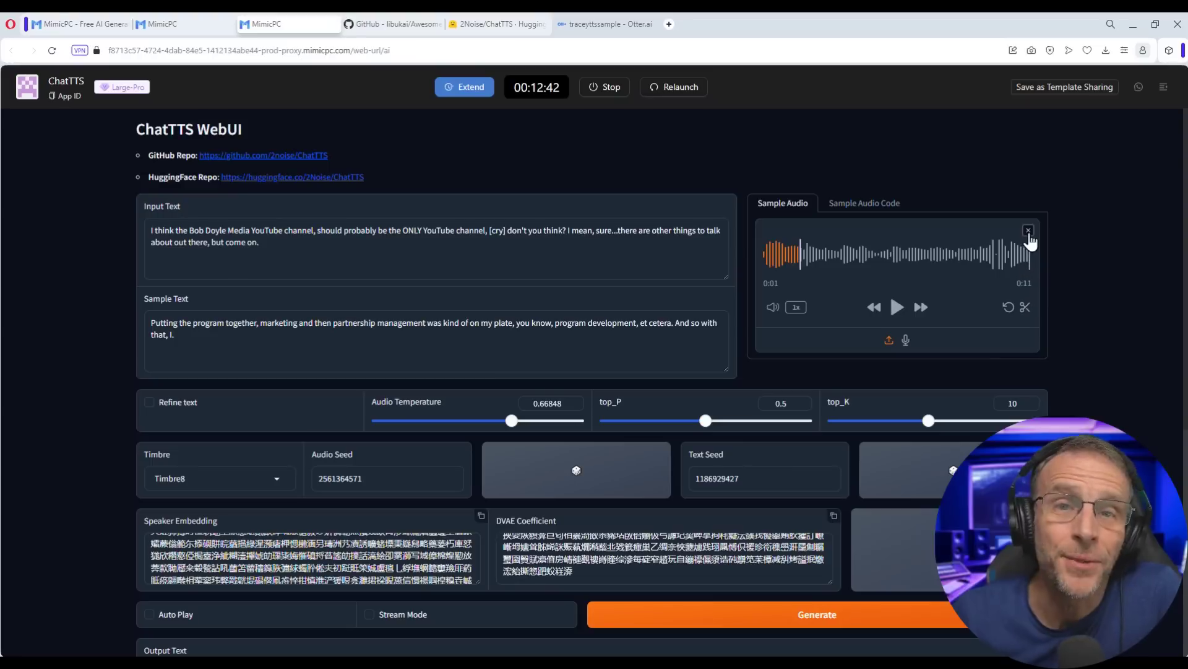
click(1027, 234)
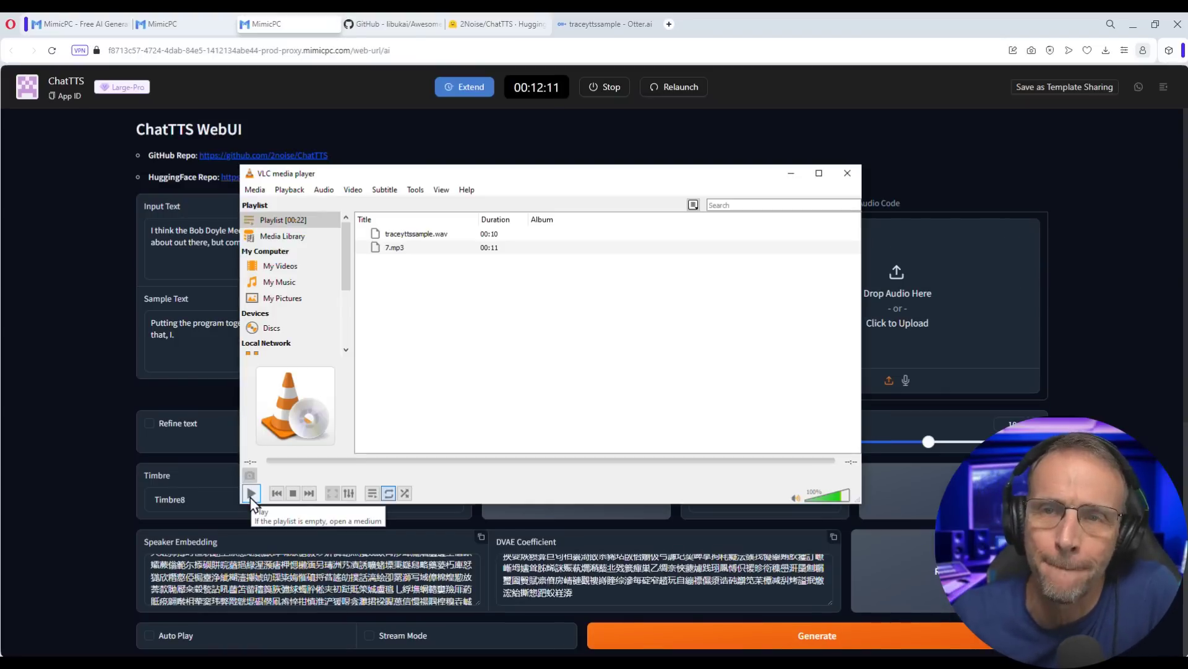
click(252, 493)
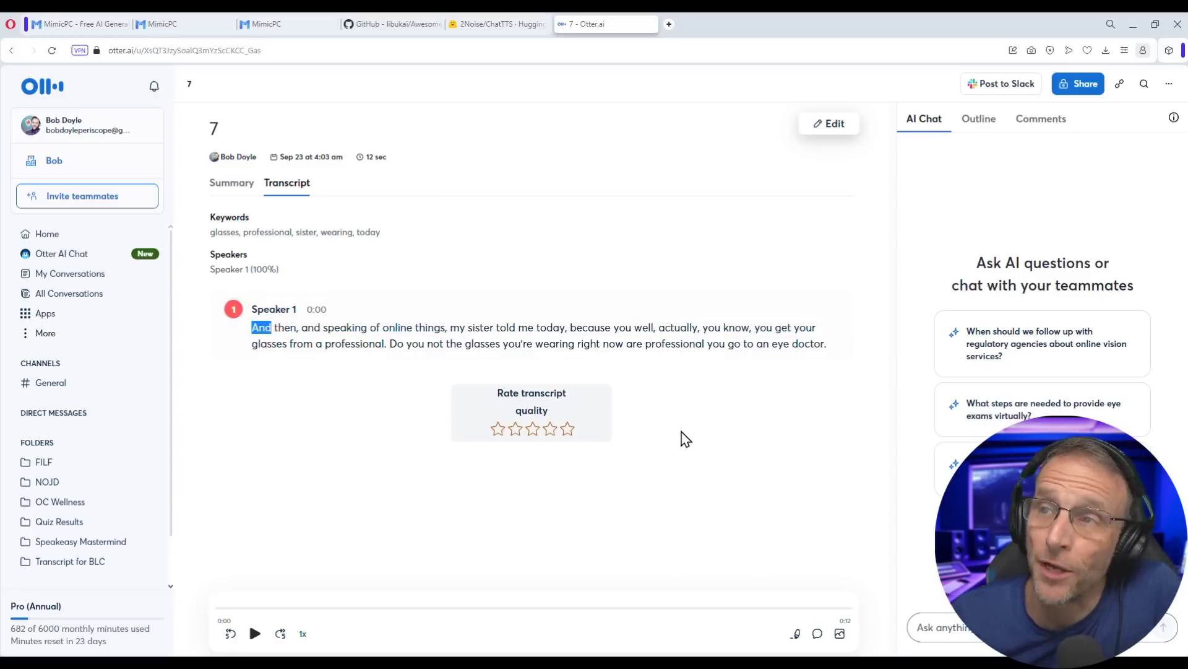
Load the new recording as the sample audio and replace the sample text with its transcript copied from Otter.ai
drag(843, 347, 233, 336)
key(ctrl+c)
key(ctrl+Tab)
drag(636, 270, 882, 311)
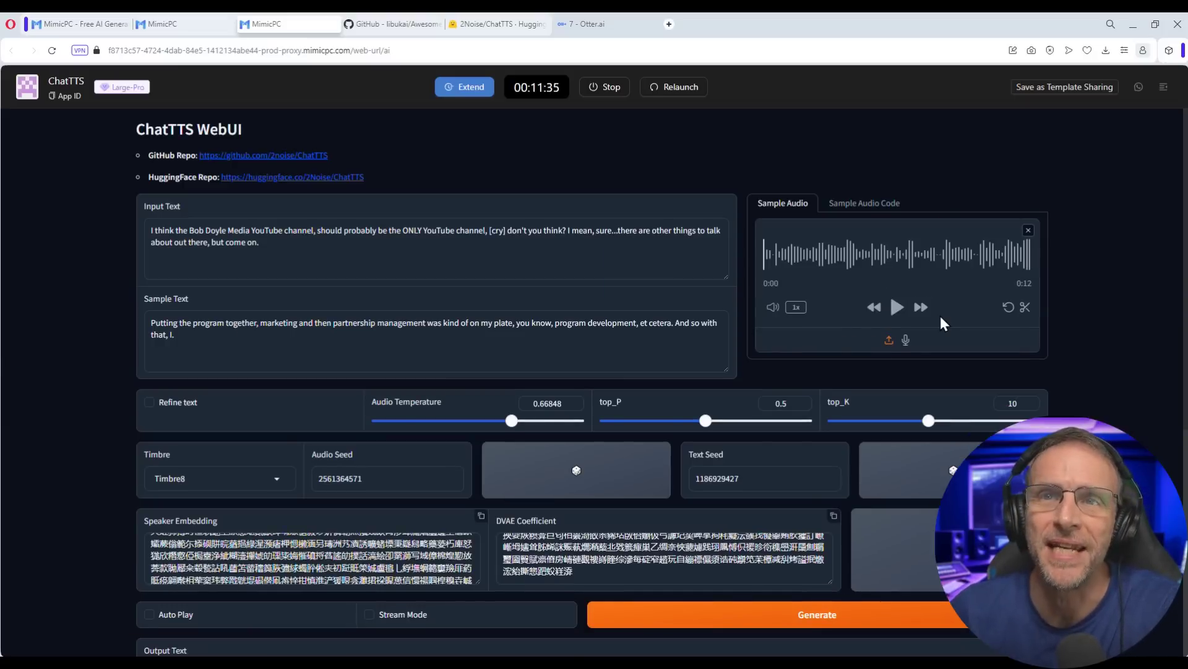
click(239, 357)
key(ctrl+a)
key(ctrl+v)
scroll(309, 371, down, 1)
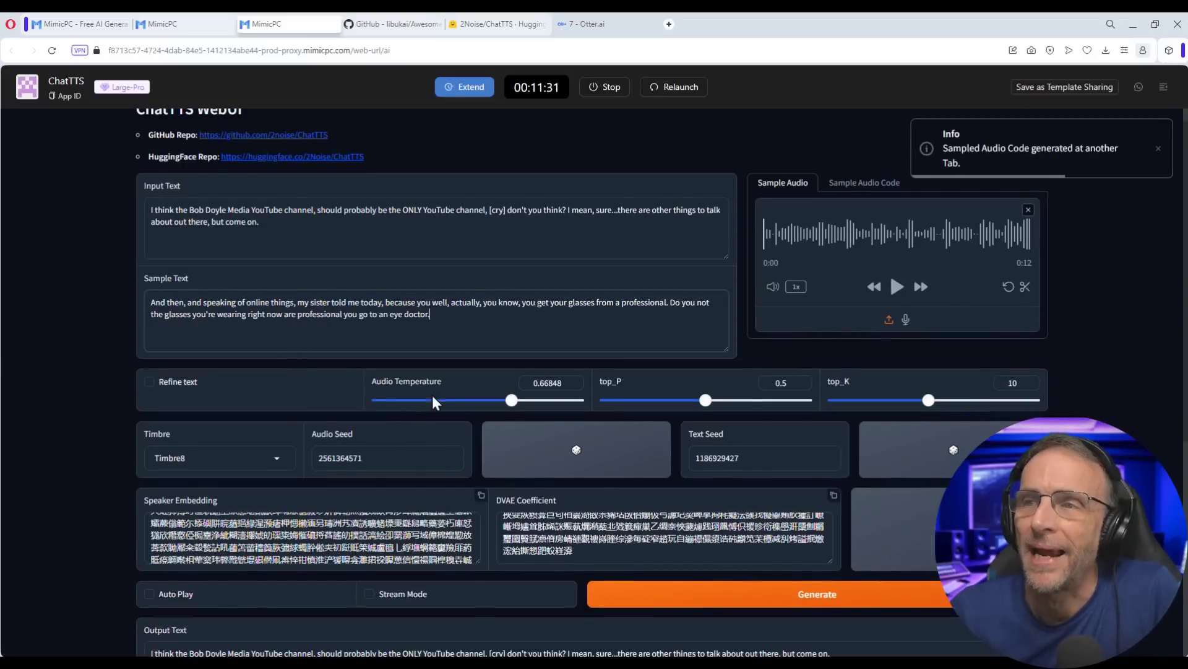
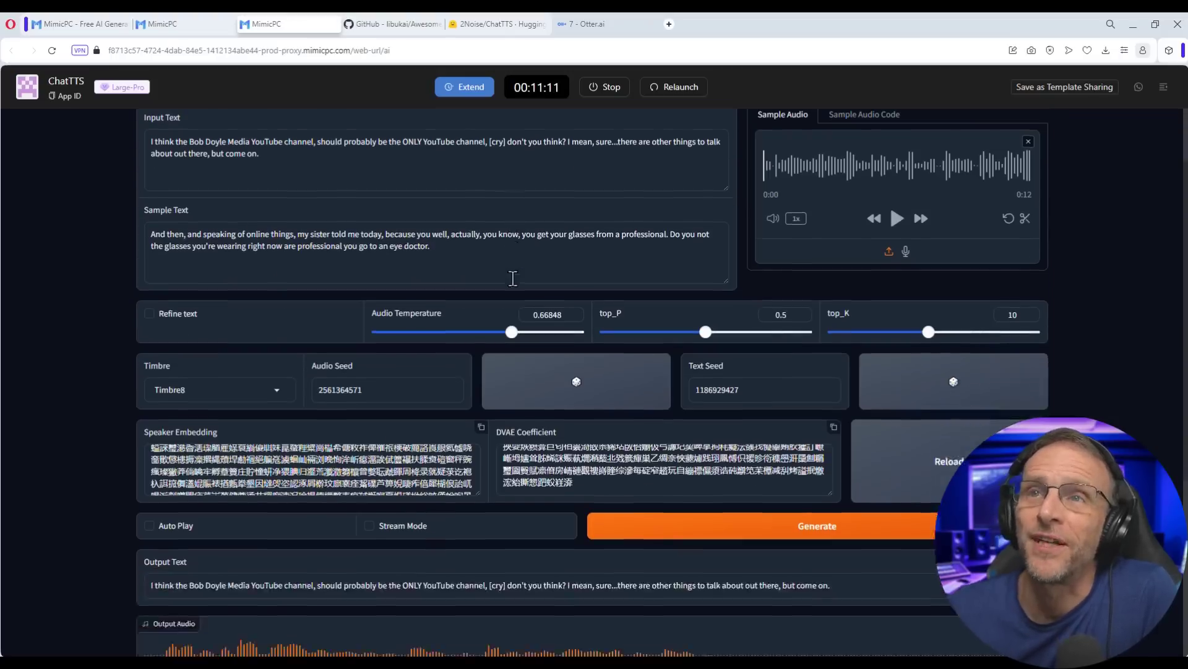
Remove [cry] from the input text, randomize the text seed and set the Audio Temperature to about 0.56
scroll(512, 277, down, 2)
scroll(512, 276, up, 3)
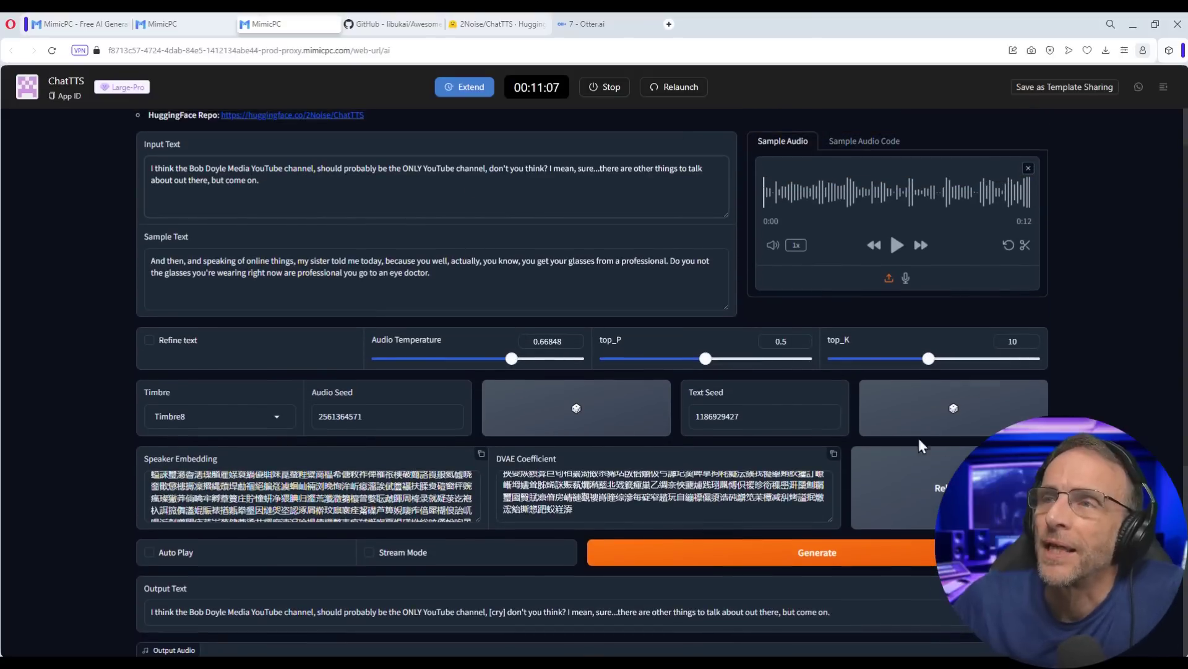
click(930, 426)
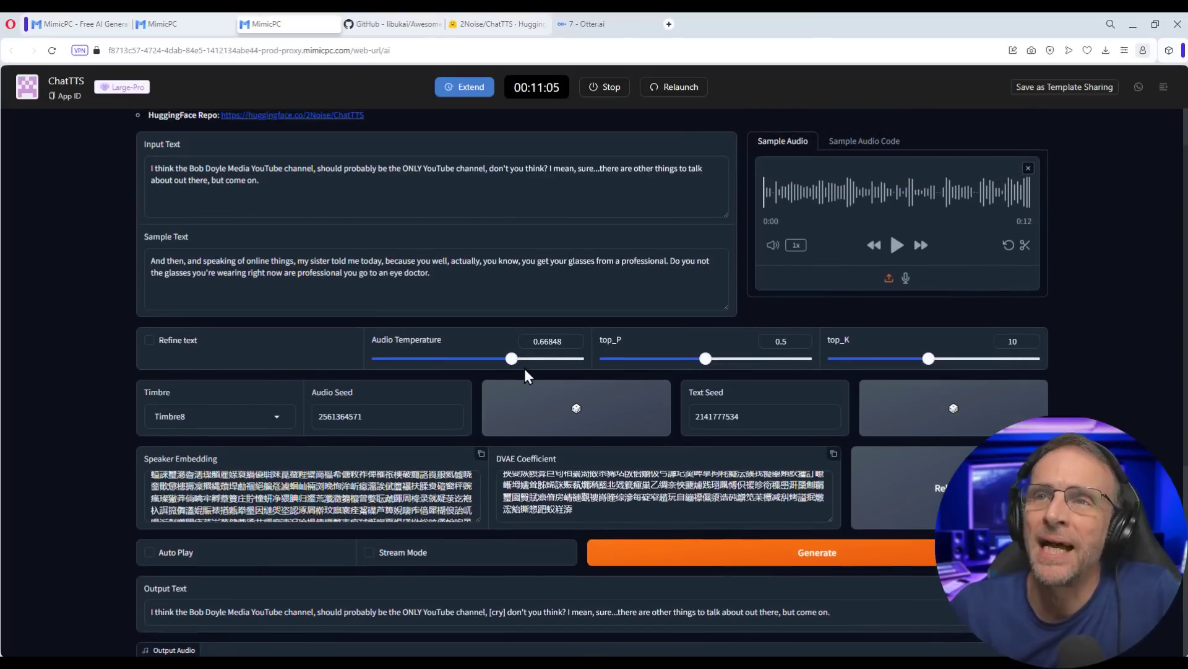
drag(510, 365, 489, 365)
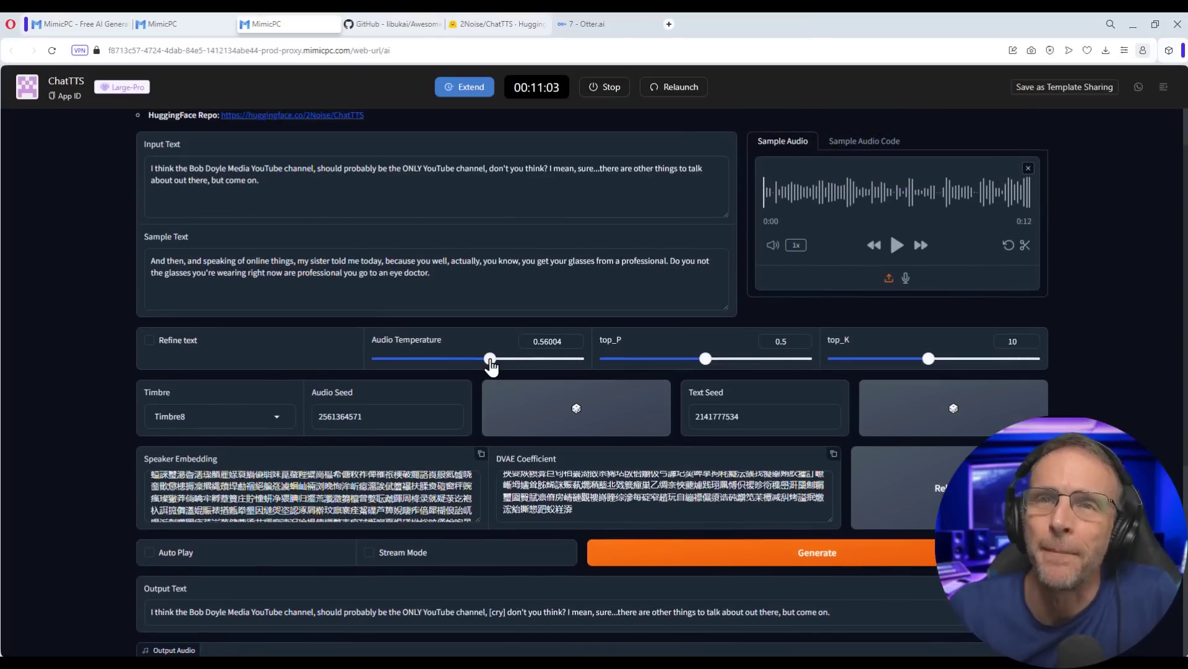
Check the emotion control descriptions in the README, and generate and play the speech with top_P 0.8 and top_K 5
key(ctrl+Tab)
scroll(446, 379, up, 5)
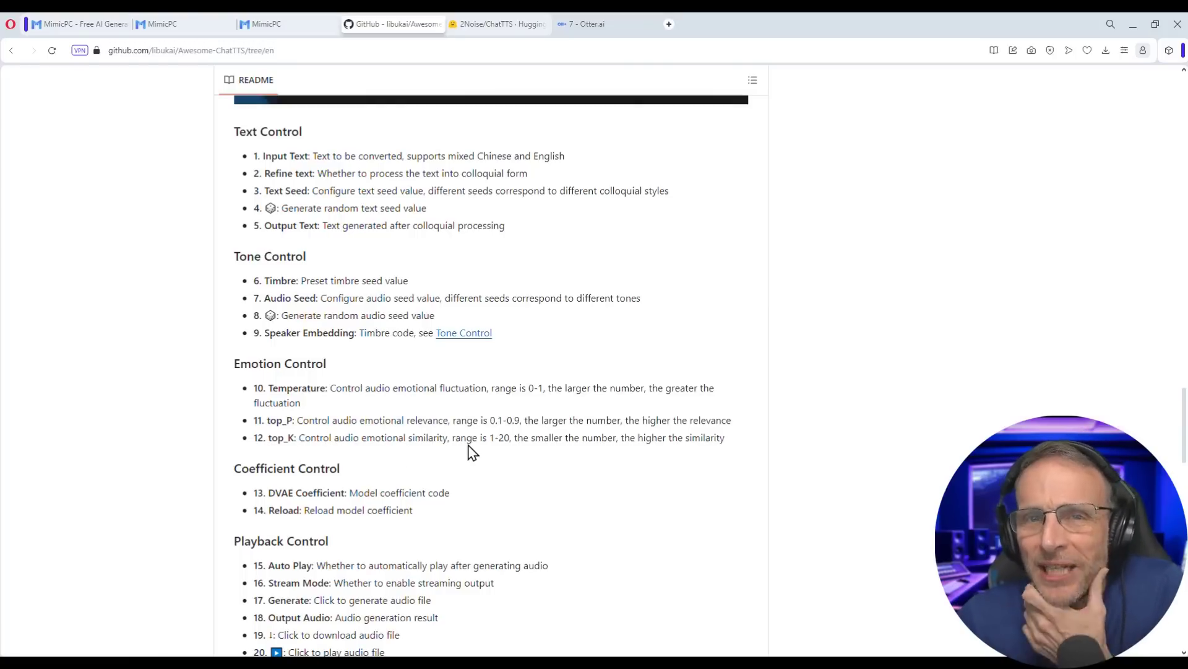
click(278, 24)
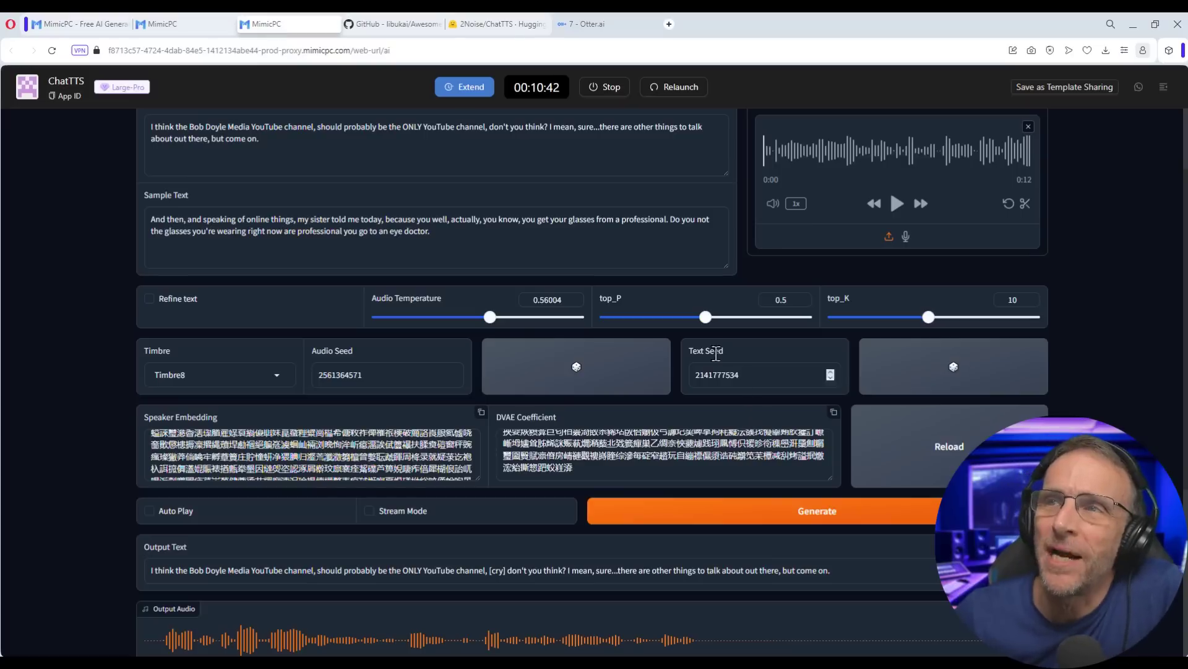
drag(706, 321, 782, 328)
drag(908, 323, 855, 323)
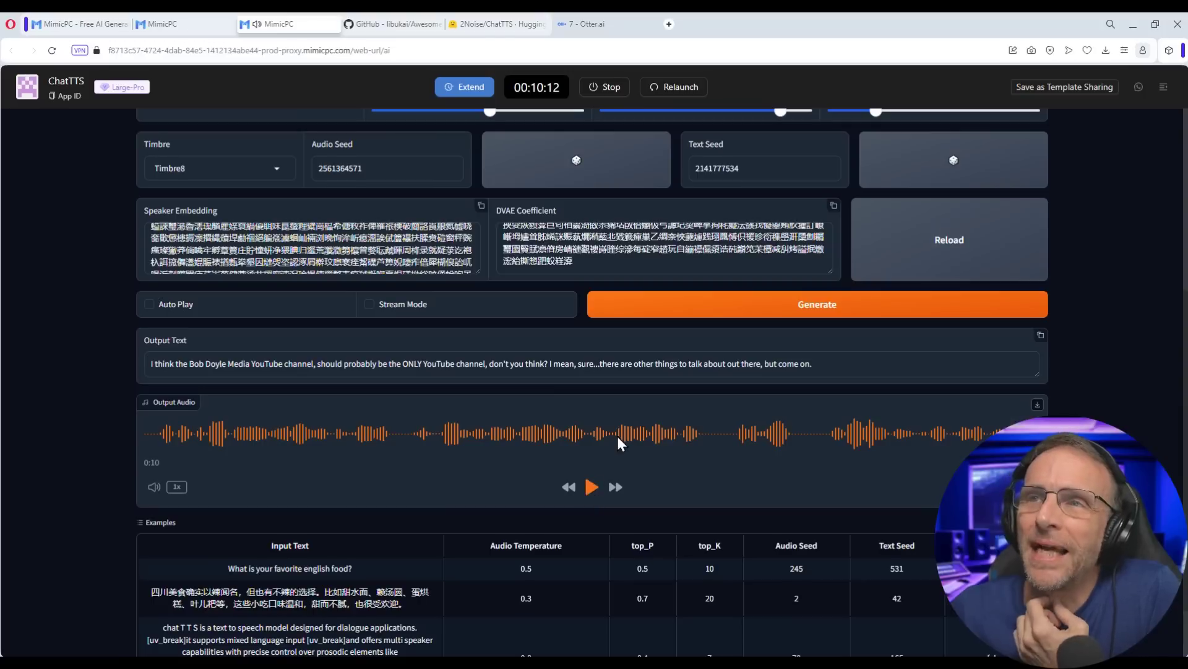
Set top_P to 0.5, top_K to 10 and Audio Temperature to about 0.727, turn on Refine text, and generate and play the speech
scroll(617, 437, up, 3)
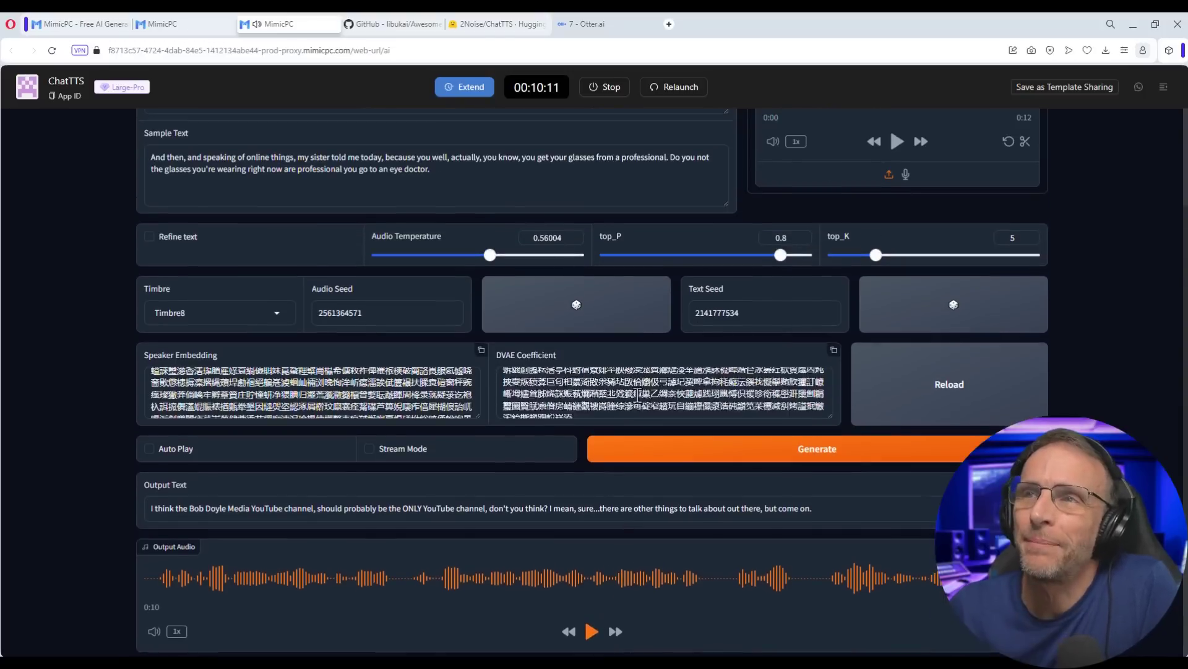
drag(794, 259, 771, 255)
click(711, 255)
click(927, 255)
mouse_move(502, 258)
mouse_down()
mouse_move(491, 257)
mouse_move(524, 256)
mouse_up()
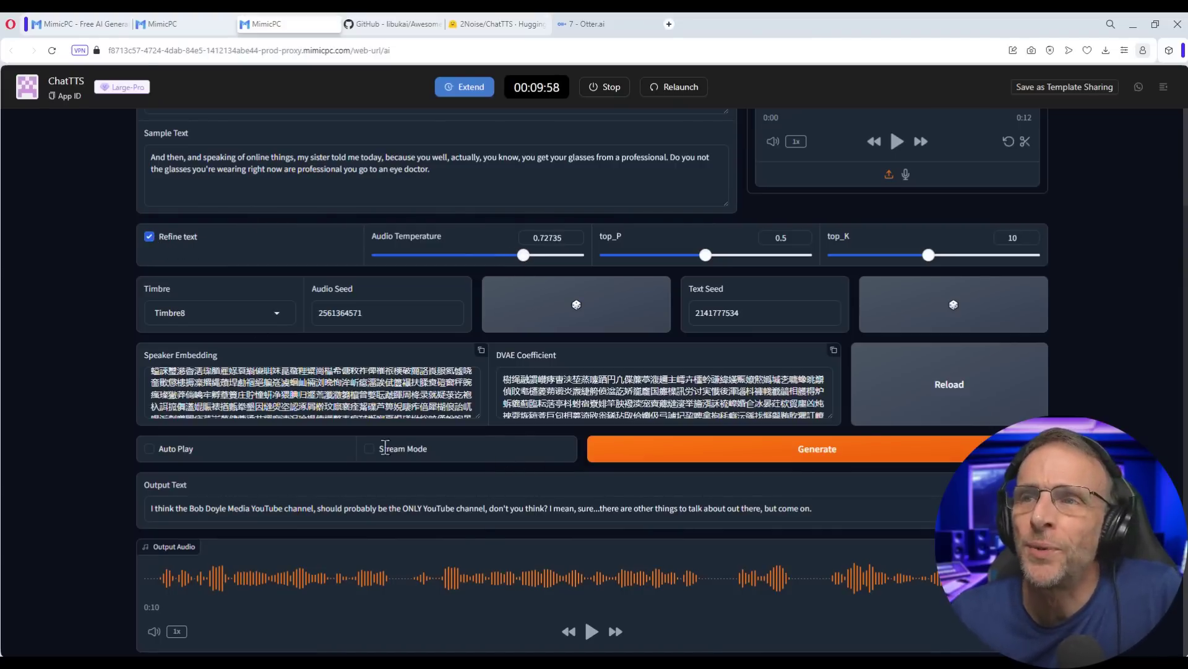
click(655, 467)
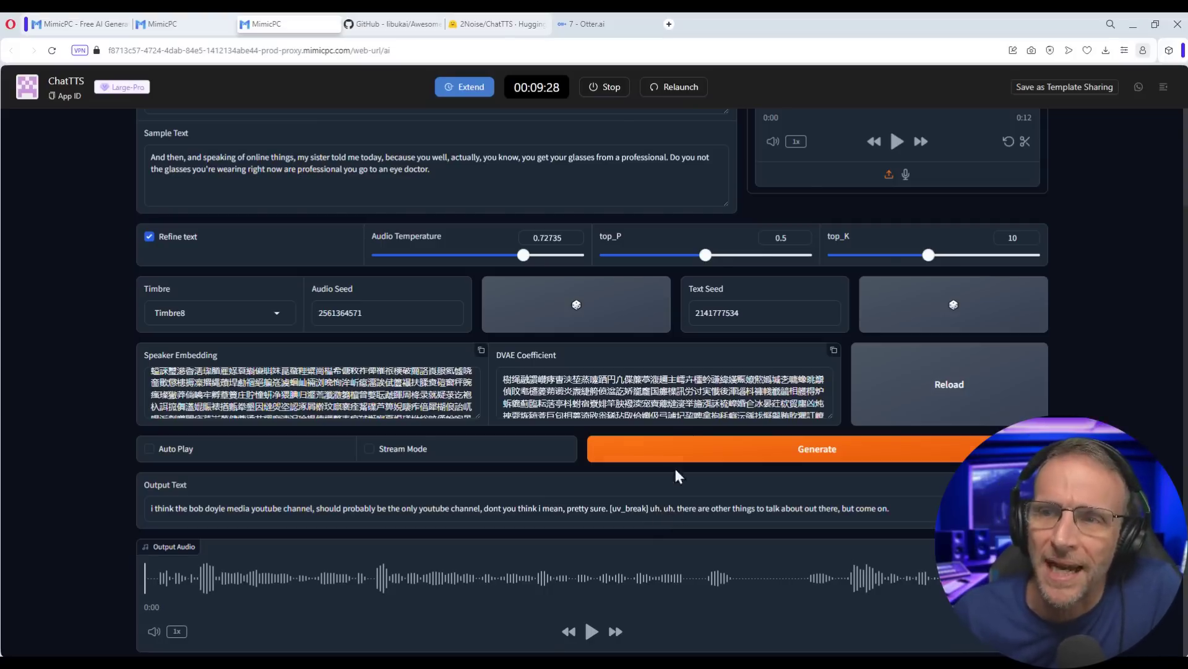
click(591, 631)
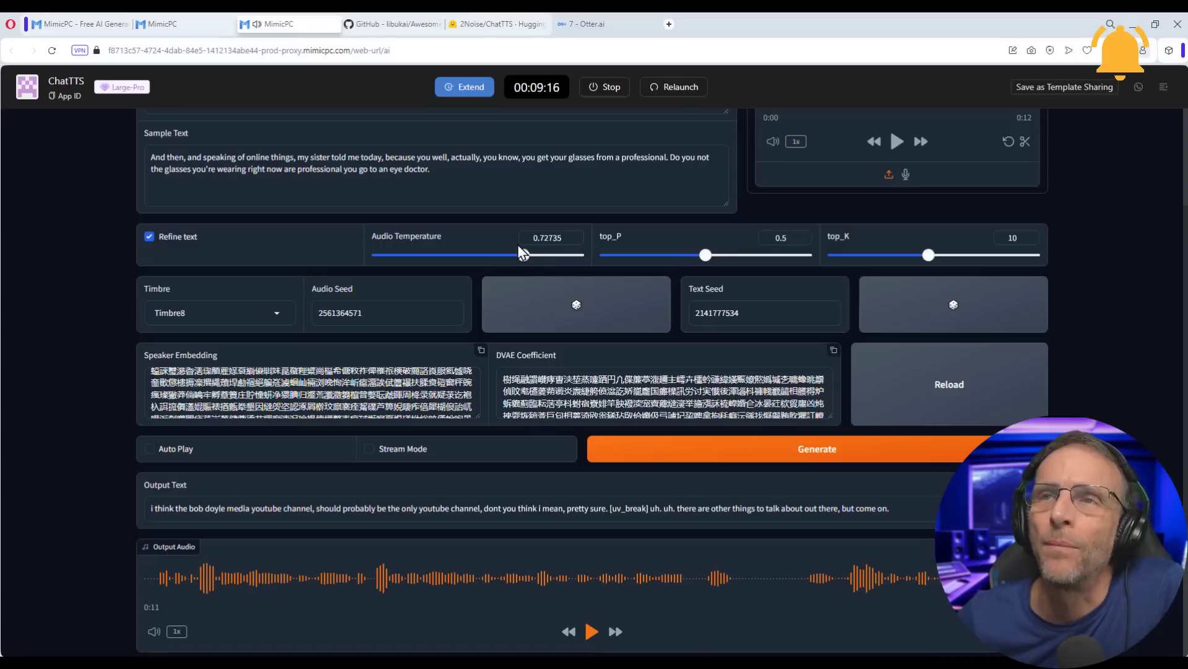
Set the Audio Temperature to about 0.879, generate and play the speech, and play another version generated with the unrefined text
drag(366, 262, 373, 265)
drag(531, 264, 556, 266)
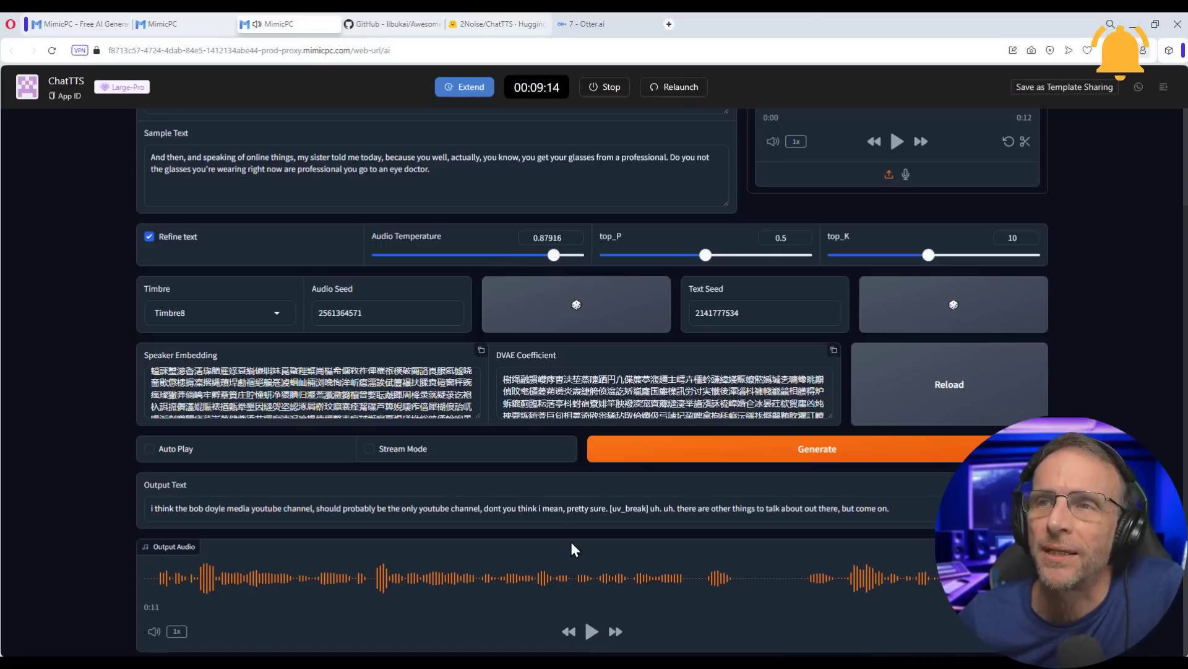
click(700, 460)
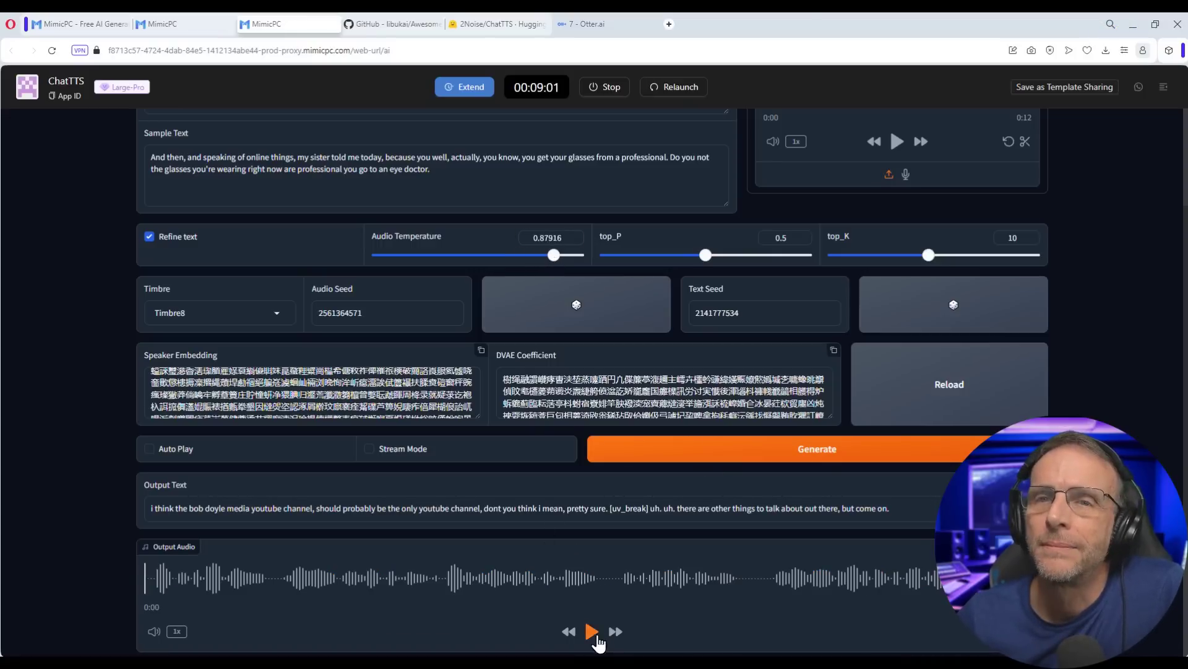
click(592, 633)
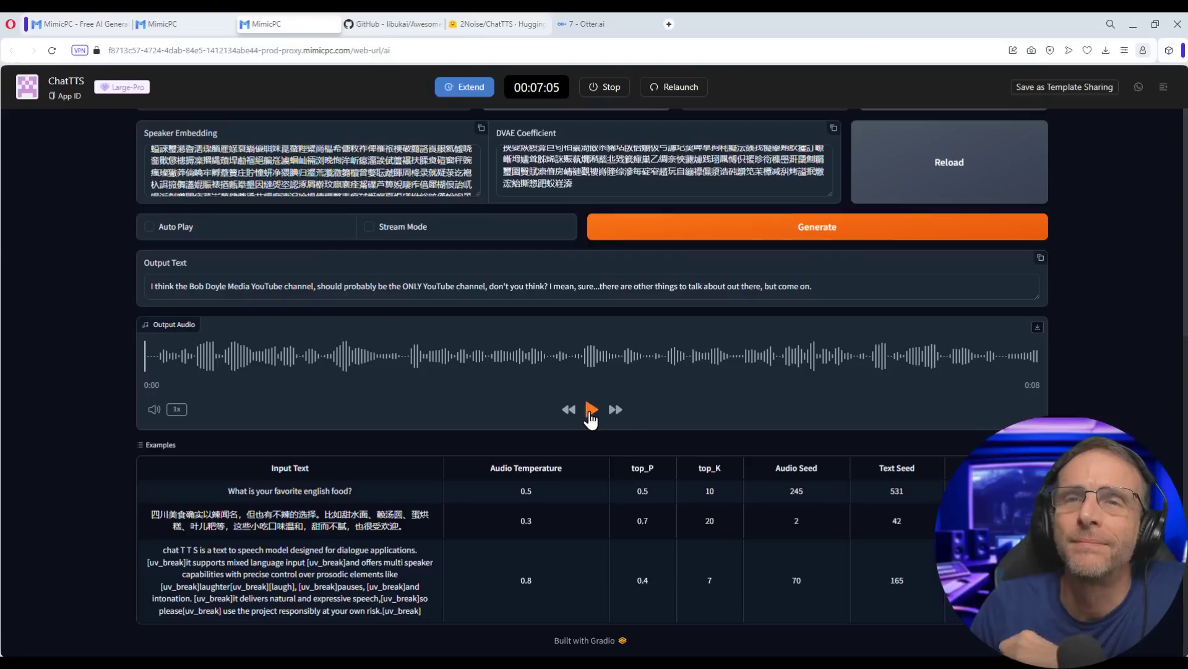
click(591, 410)
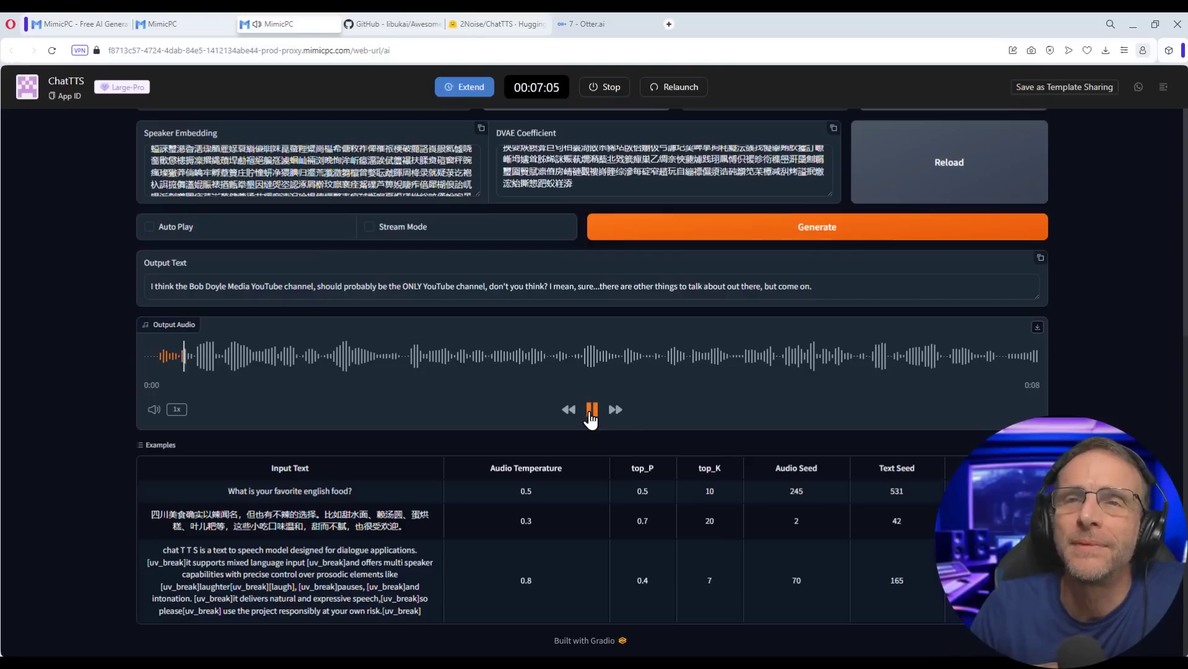